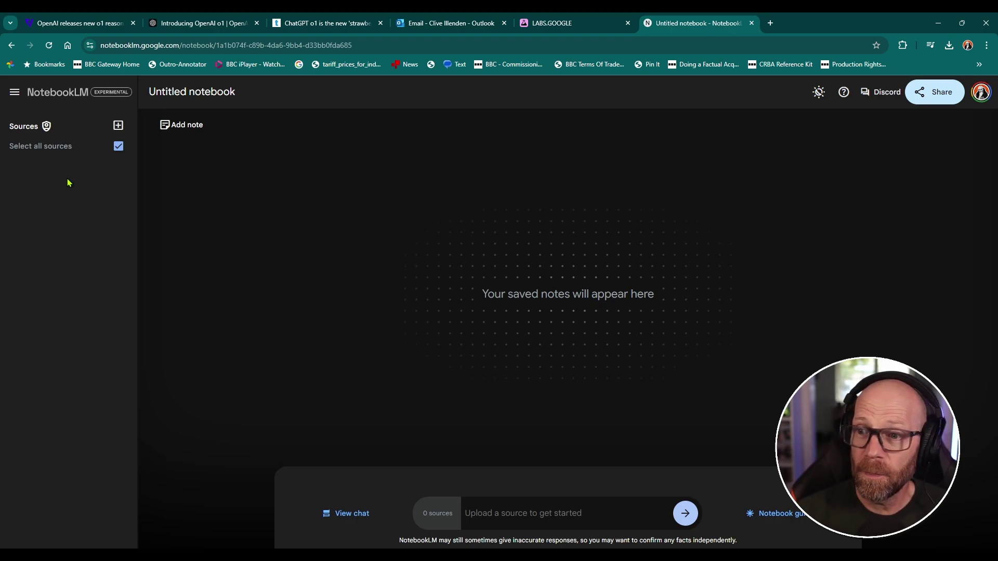
# Step: Open the OpenAI o1 notebook and browse its source article tabs, ending on The Verge's o1 article
pyautogui.click(34, 94)
pyautogui.click(557, 208)
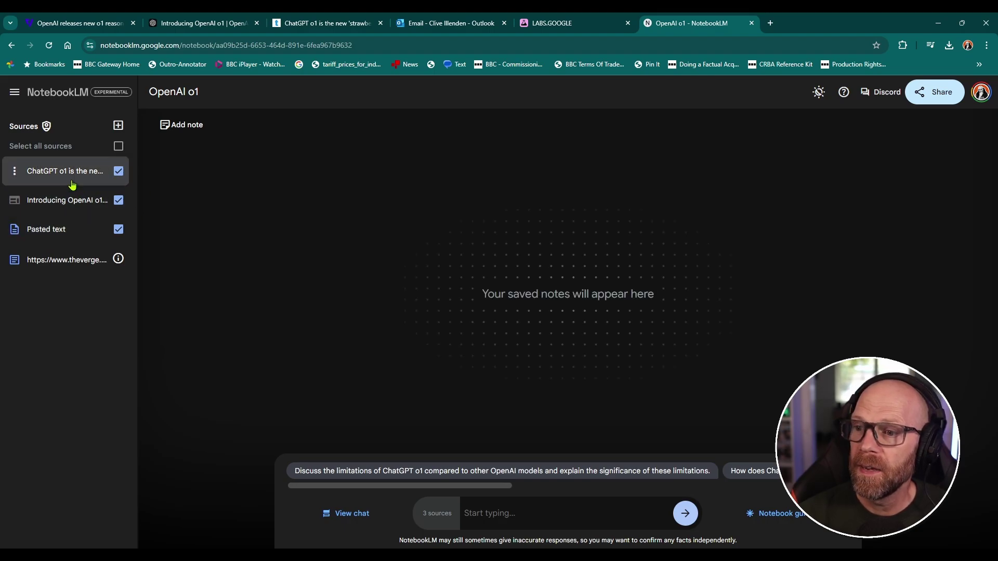
pyautogui.click(198, 23)
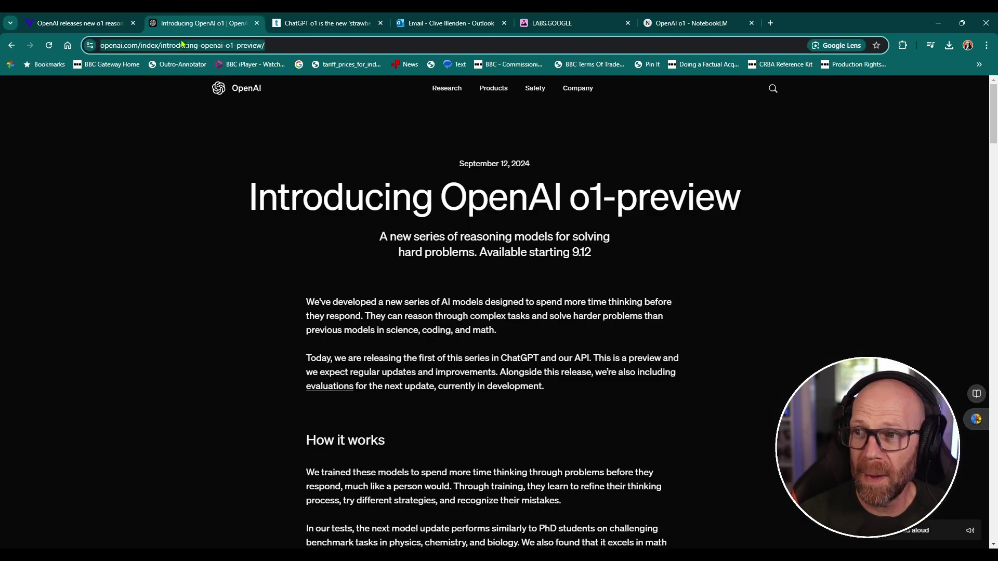
pyautogui.click(324, 25)
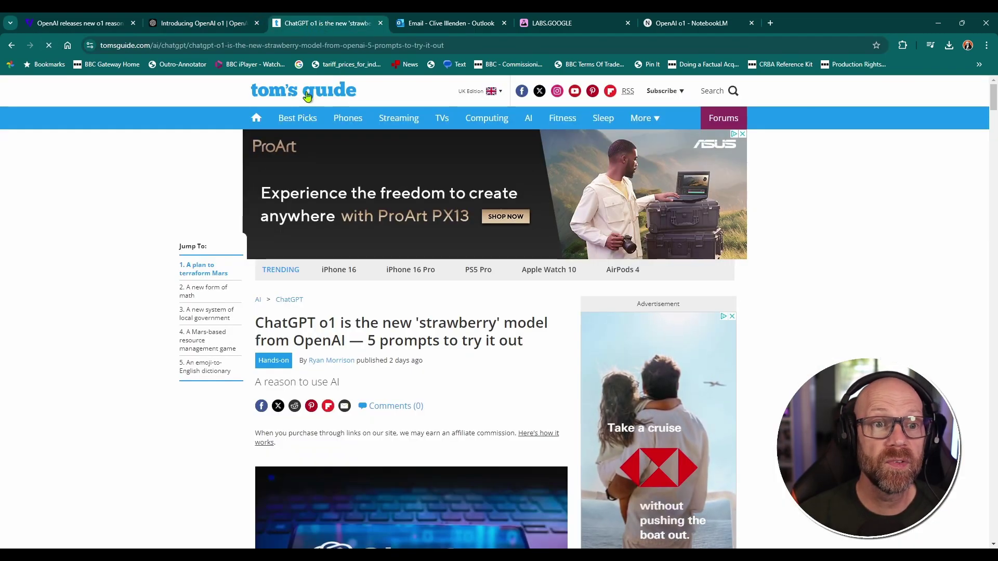
pyautogui.click(565, 24)
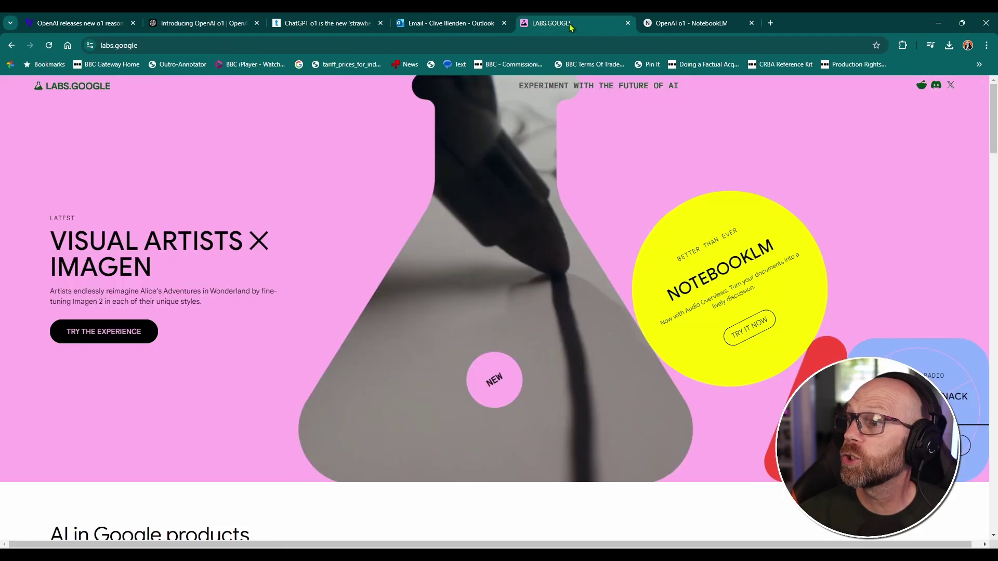
pyautogui.click(682, 24)
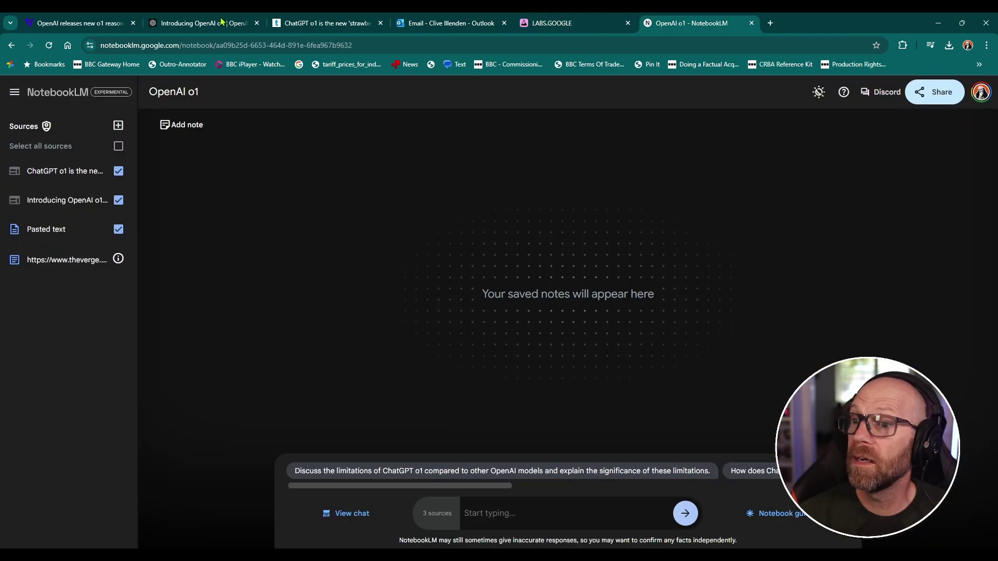
pyautogui.click(104, 23)
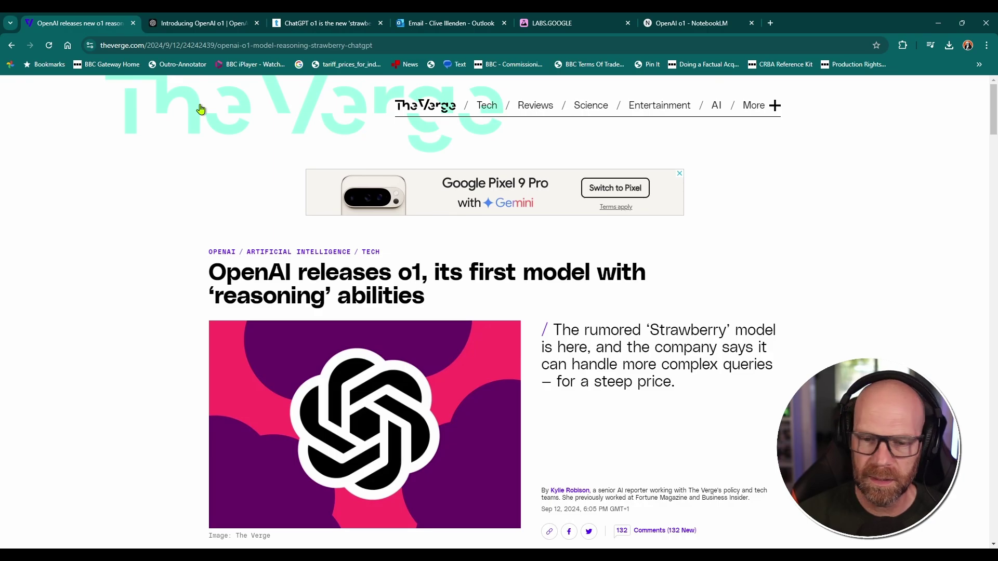
# Step: Skim The Verge's o1 'reasoning' article, then return to the OpenAI o1 notebook
pyautogui.scroll(-3, 261, 312)
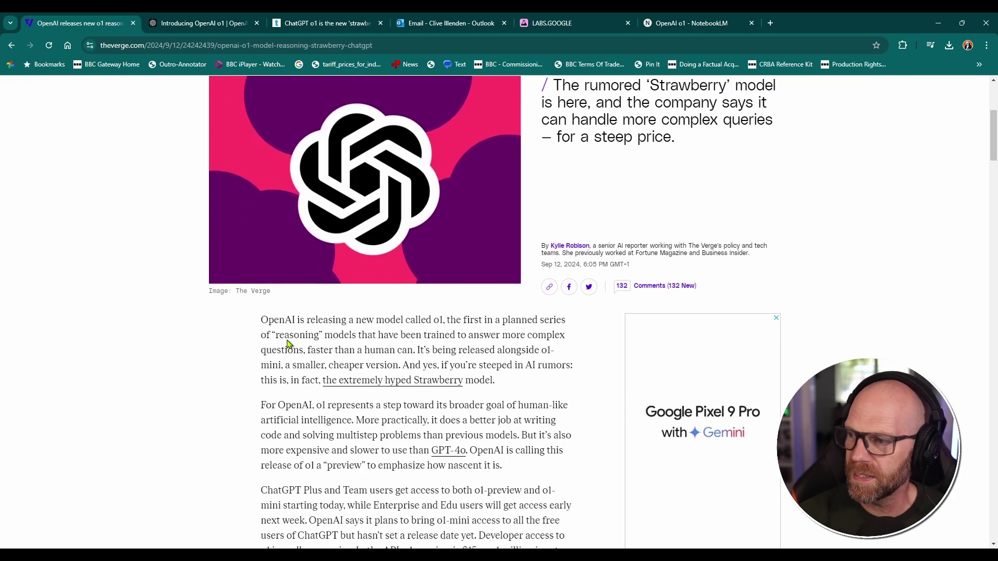
pyautogui.scroll(2, 448, 320)
pyautogui.scroll(-4, 364, 338)
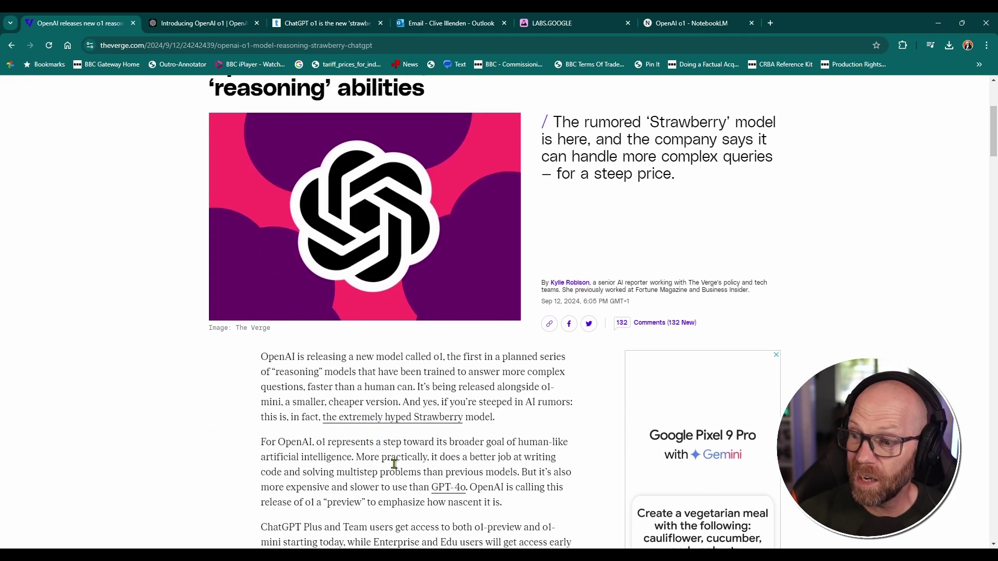
pyautogui.scroll(2, 376, 418)
pyautogui.scroll(2, 376, 417)
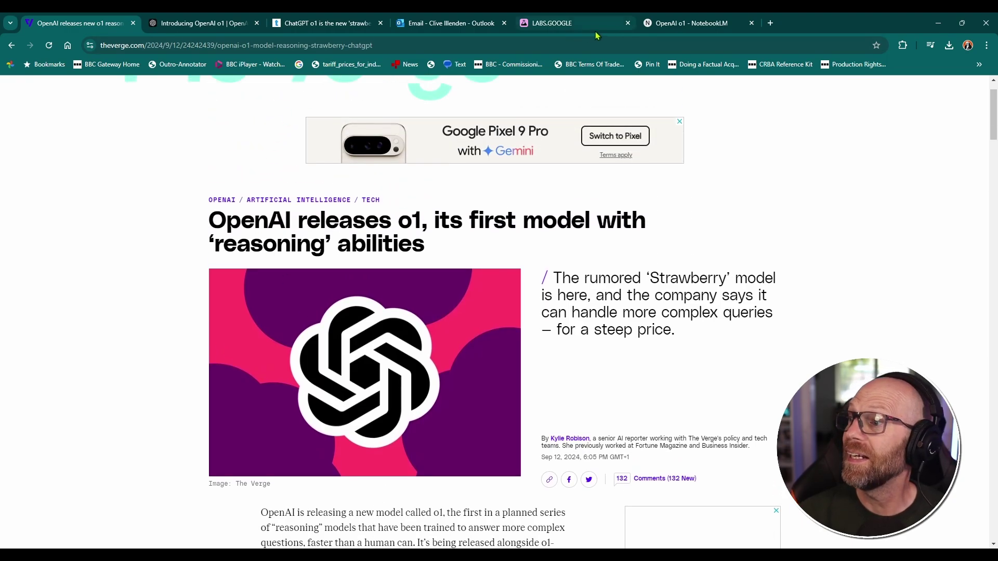
pyautogui.click(668, 23)
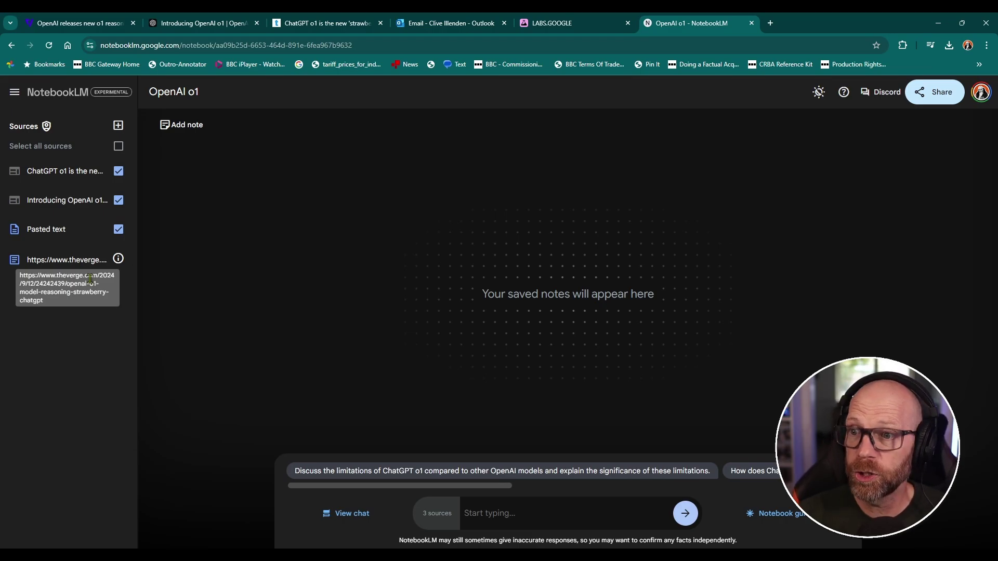
# Step: Start a new notebook and add the OpenAI o1-preview announcement page as a website source
pyautogui.click(96, 99)
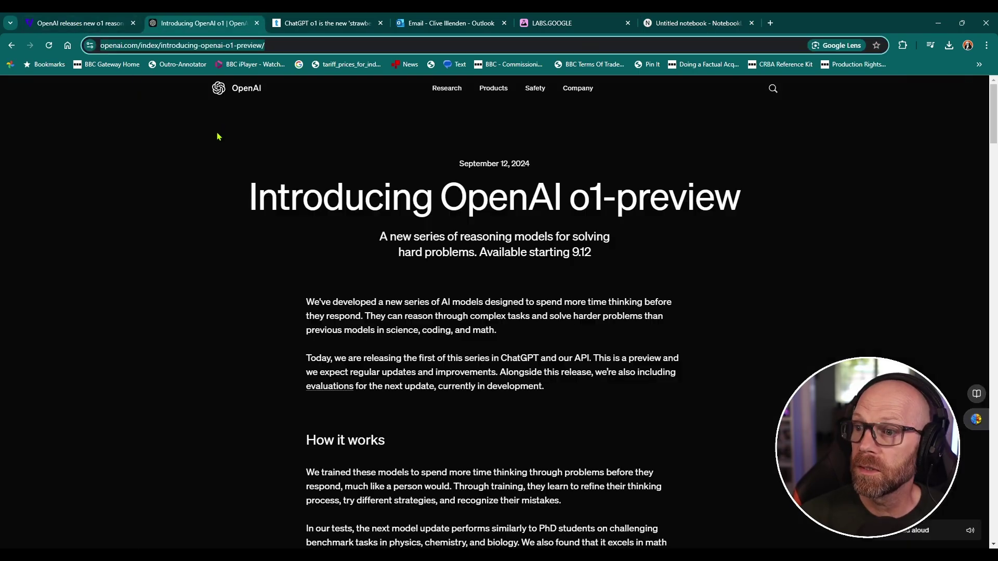
pyautogui.click(682, 23)
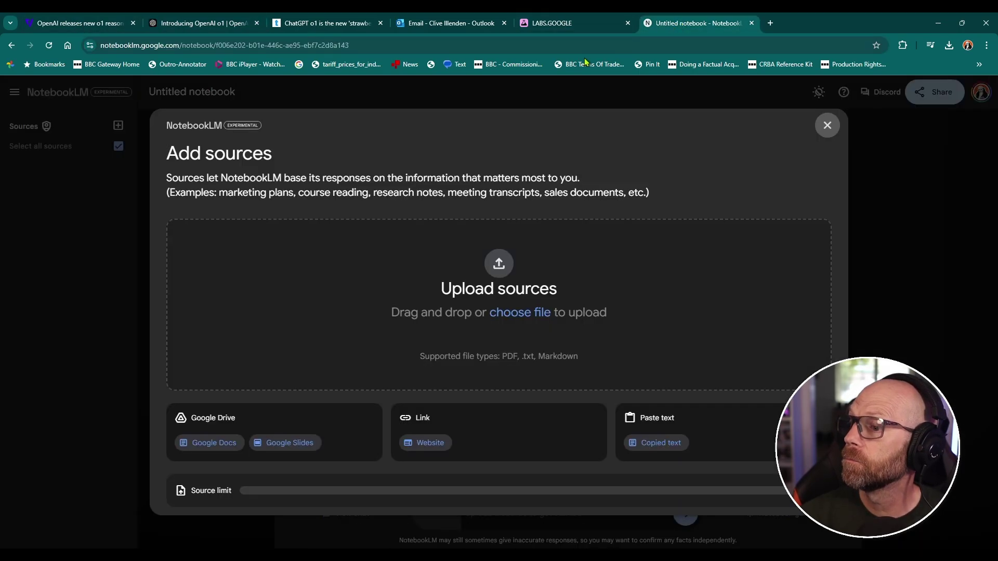
pyautogui.click(427, 442)
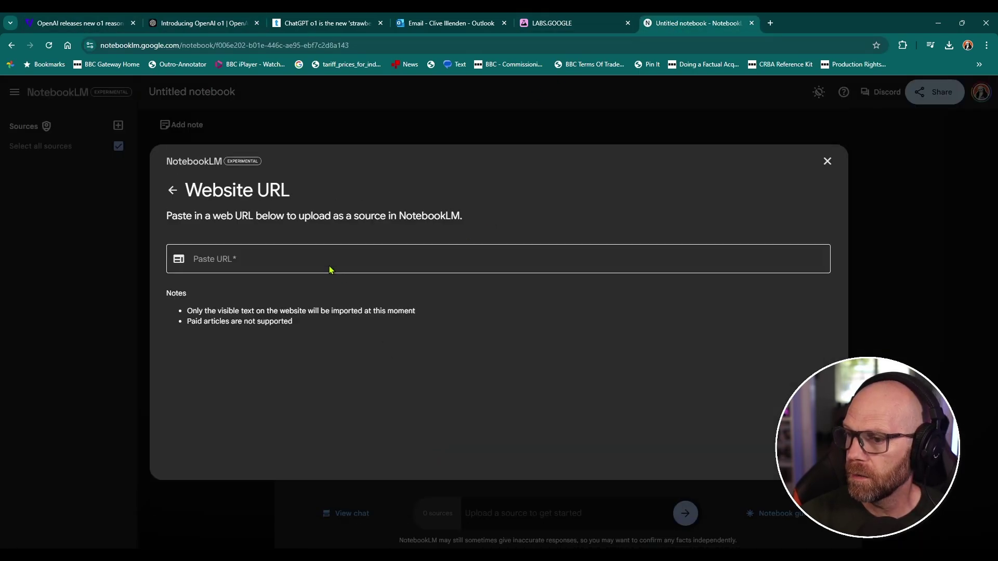
pyautogui.click(243, 256)
pyautogui.write('https://openai.com/index/introducing-openai-o1-preview/')
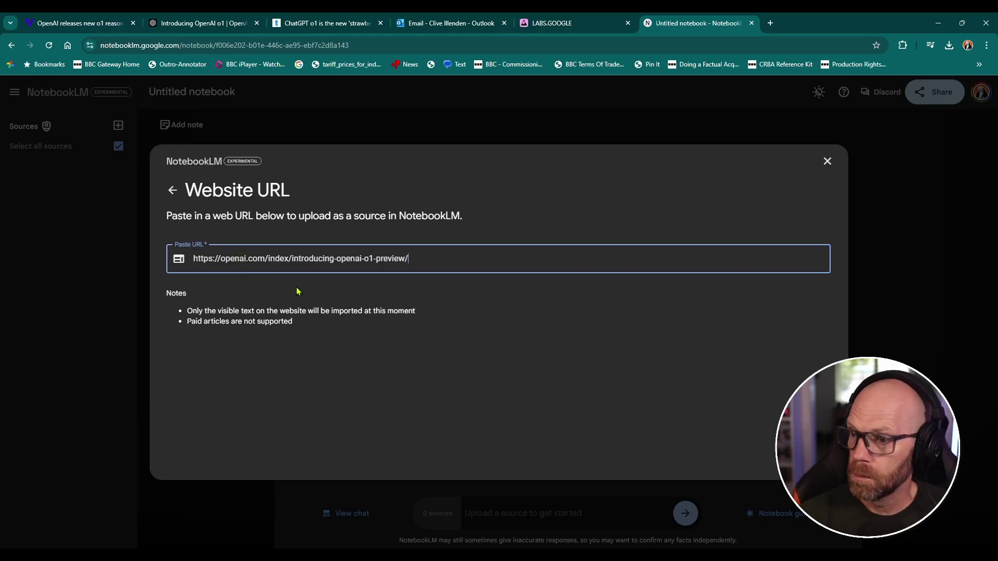
pyautogui.press('Return')
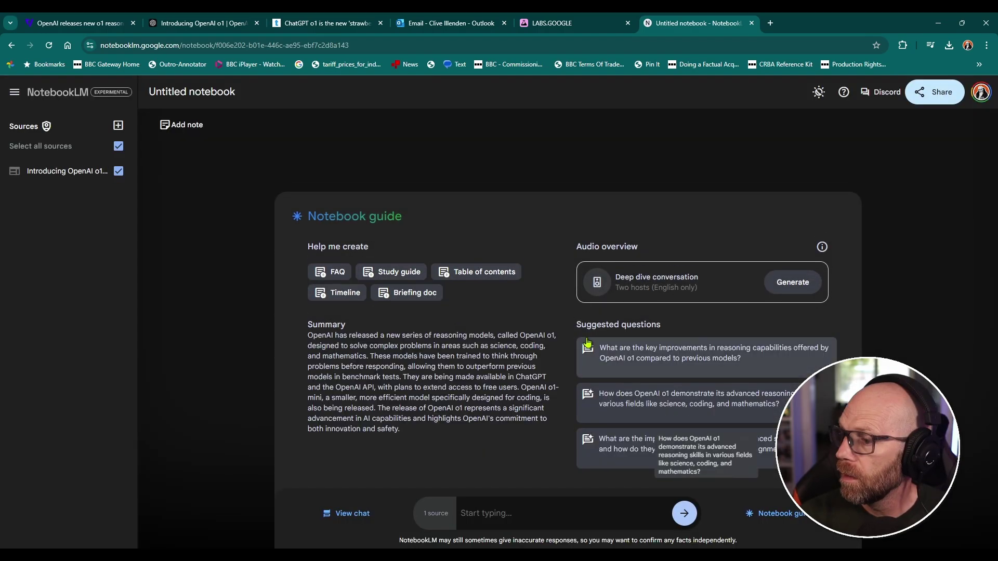
# Step: Add the Tom's Guide ChatGPT o1 article as a website source via its copied URL
pyautogui.click(117, 128)
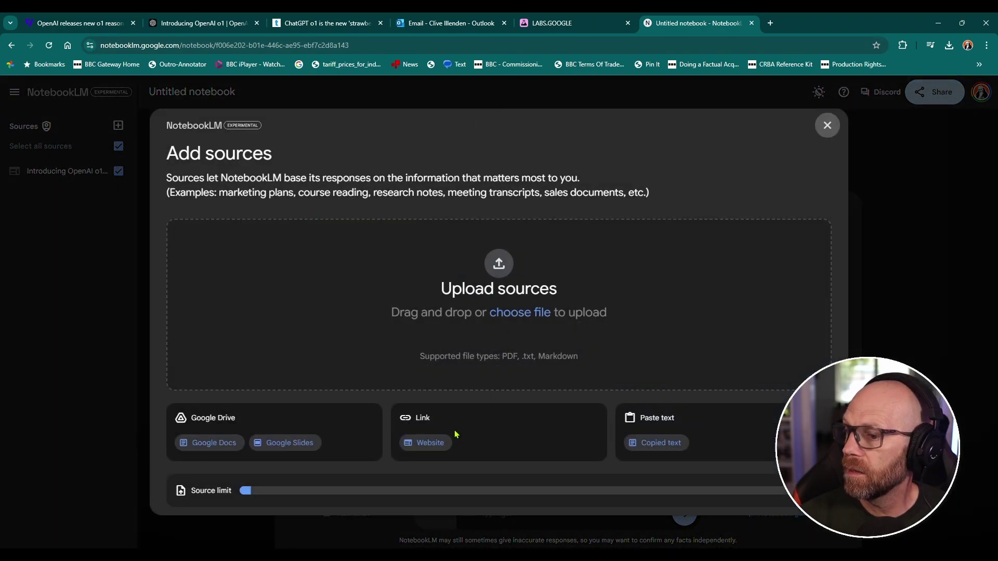
pyautogui.click(425, 443)
pyautogui.click(244, 258)
pyautogui.click(322, 22)
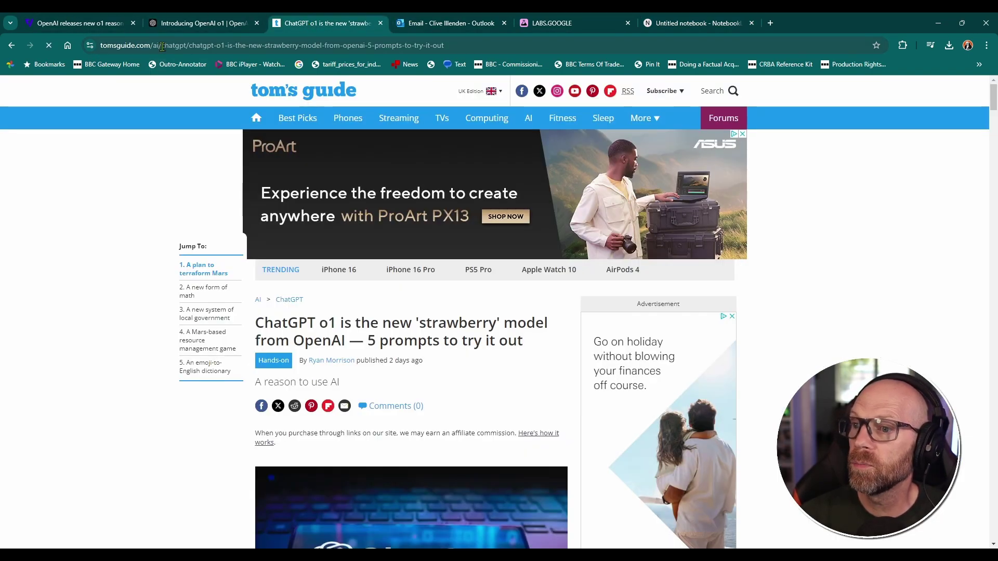
pyautogui.click(162, 41)
pyautogui.hotkey('ctrl', 'c')
pyautogui.hotkey('ctrl', '9')
pyautogui.hotkey('ctrl', 'v')
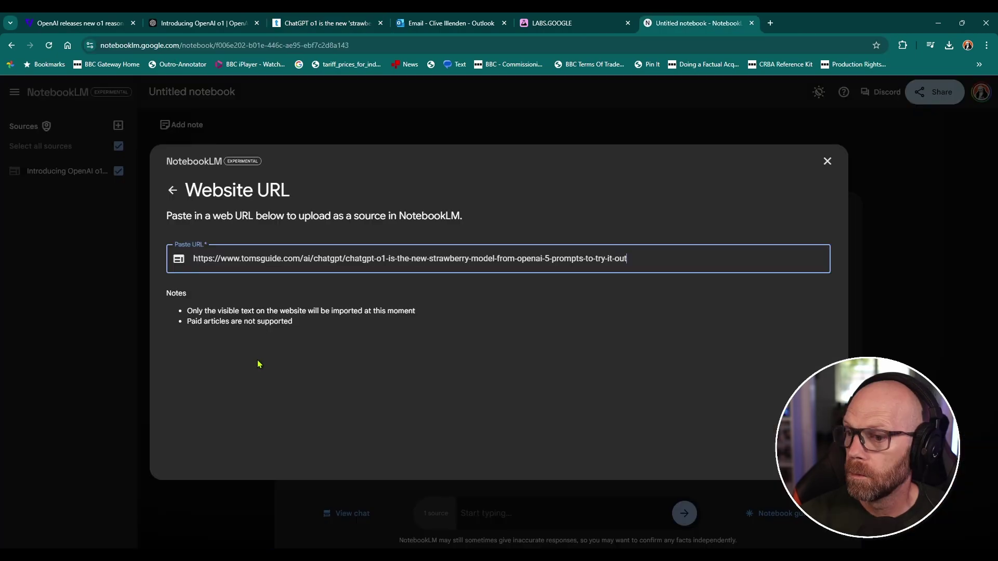
pyautogui.press('Return')
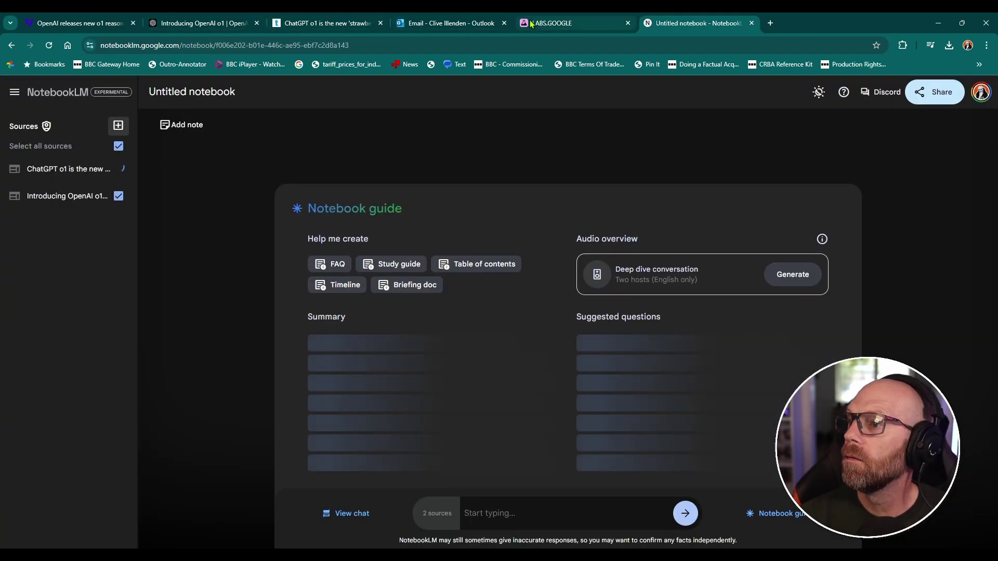
# Step: Try adding The Verge o1 article's URL as a website source, which fails to import
pyautogui.click(78, 24)
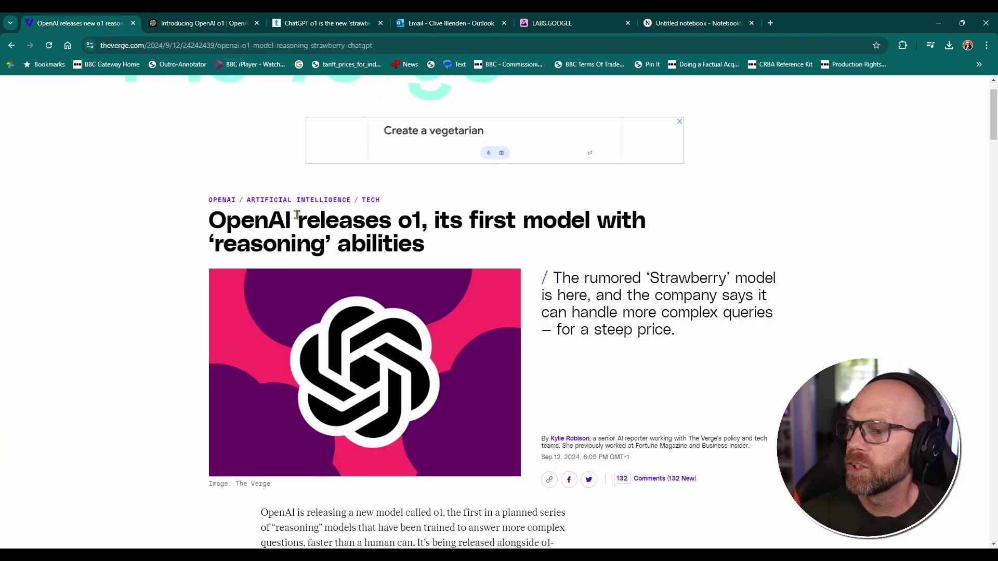
pyautogui.click(201, 46)
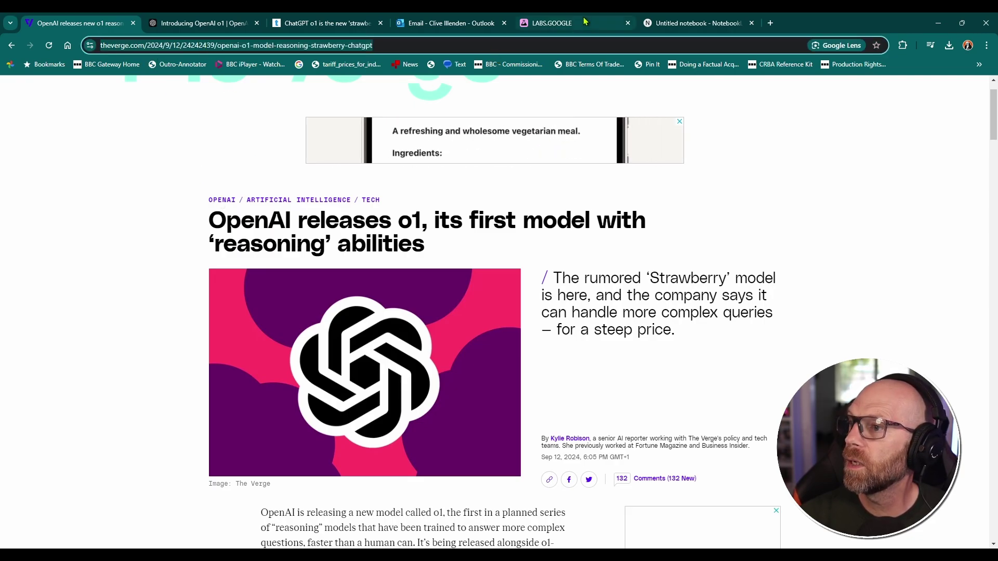
pyautogui.click(696, 23)
pyautogui.click(423, 434)
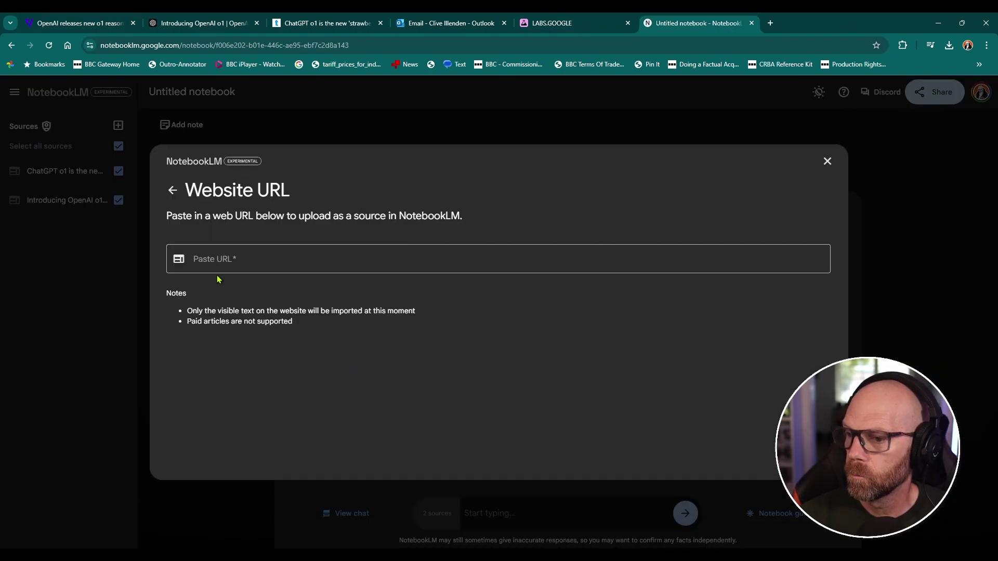
pyautogui.click(201, 259)
pyautogui.hotkey('ctrl', 'v')
pyautogui.press('Return')
pyautogui.moveTo(114, 233)
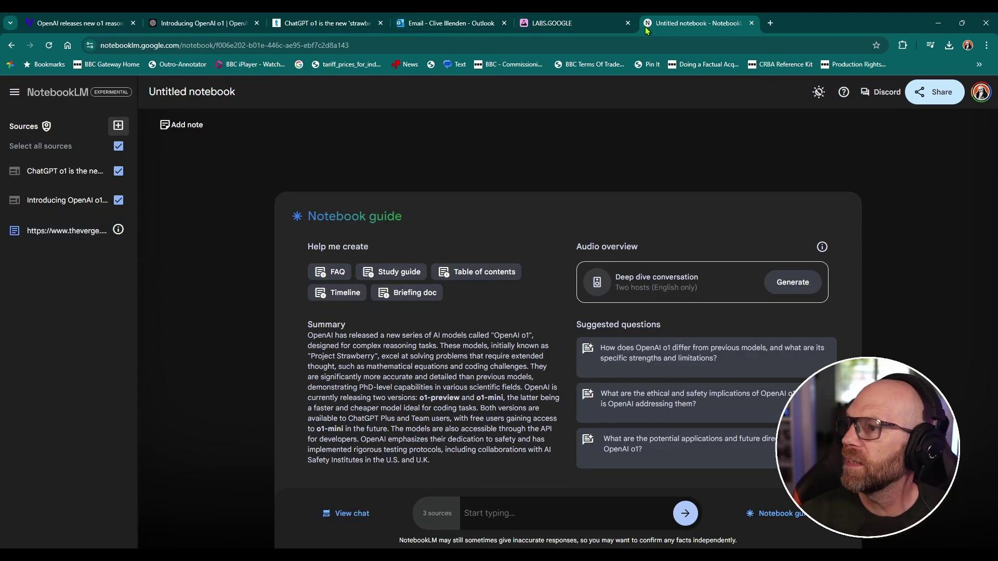
# Step: Copy paragraphs from The Verge o1 article and paste them into a new Copied text source
pyautogui.click(104, 25)
pyautogui.scroll(-3, 659, 346)
pyautogui.moveTo(261, 351); pyautogui.dragTo(473, 515)
pyautogui.scroll(-4, 546, 494)
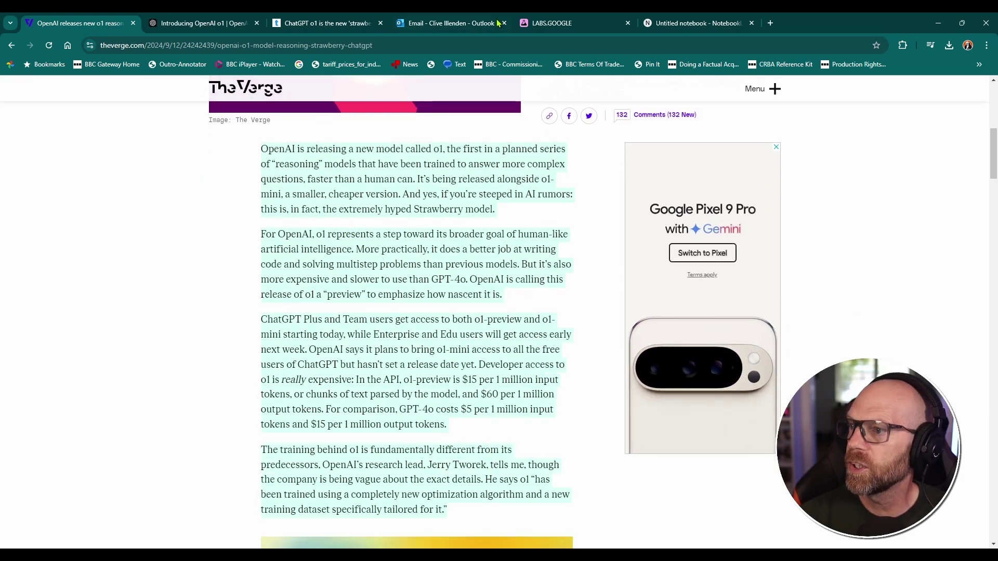
pyautogui.click(567, 22)
pyautogui.hotkey('ctrl', 'Tab')
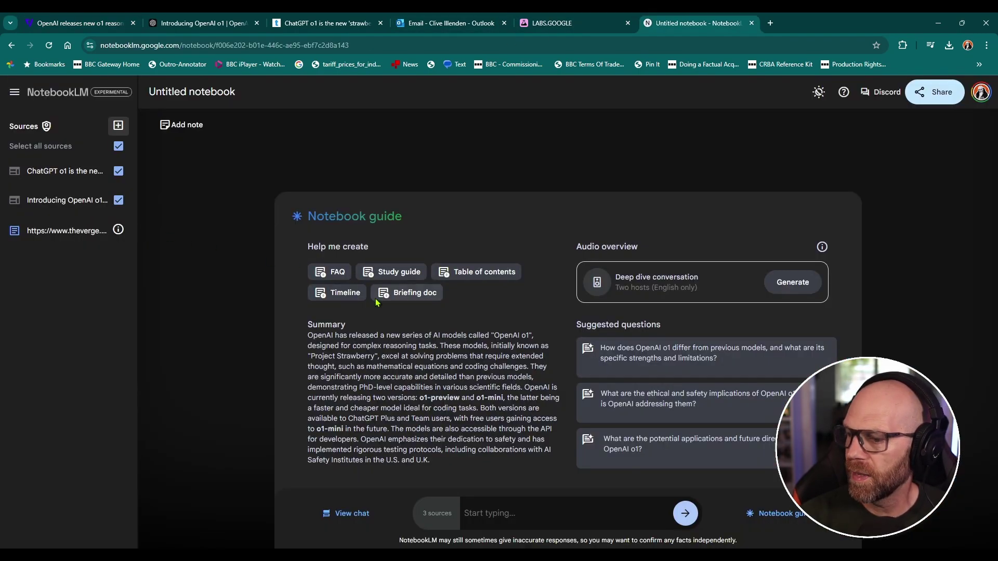
pyautogui.click(125, 124)
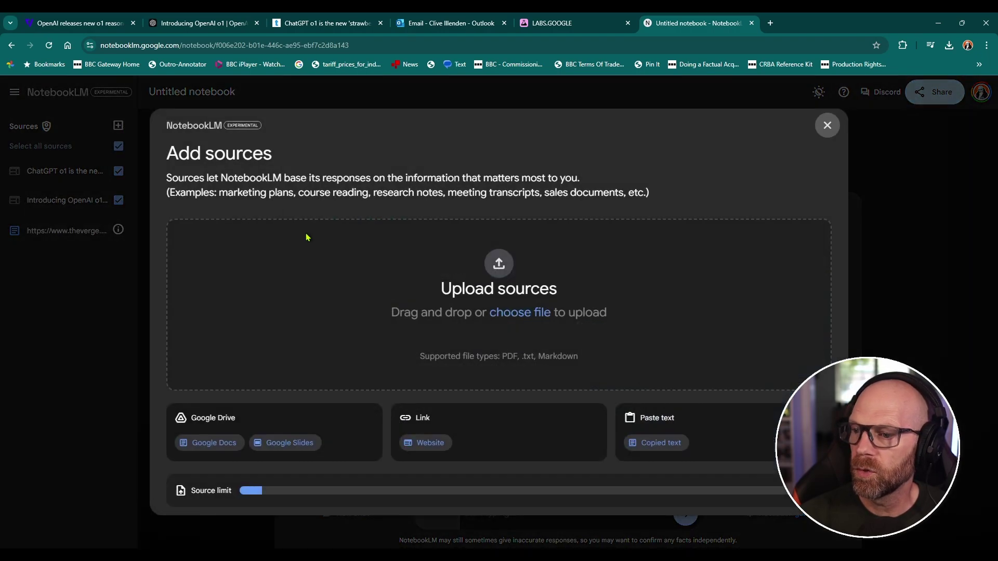
pyautogui.click(660, 444)
pyautogui.click(319, 310)
pyautogui.hotkey('ctrl', 'v')
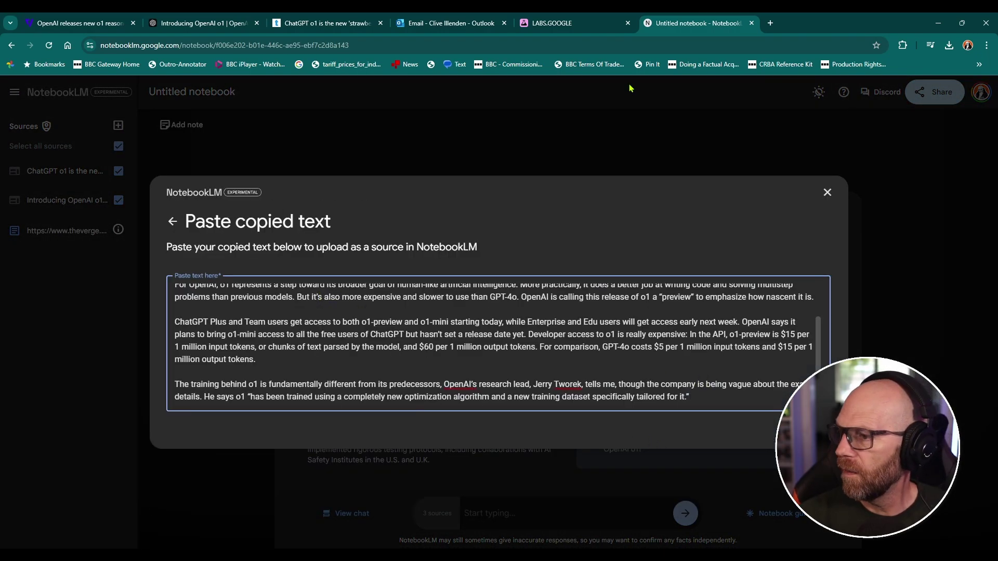
# Step: Append The Verge's paragraph on how o1 was trained, then insert the Pasted text source
pyautogui.click(352, 23)
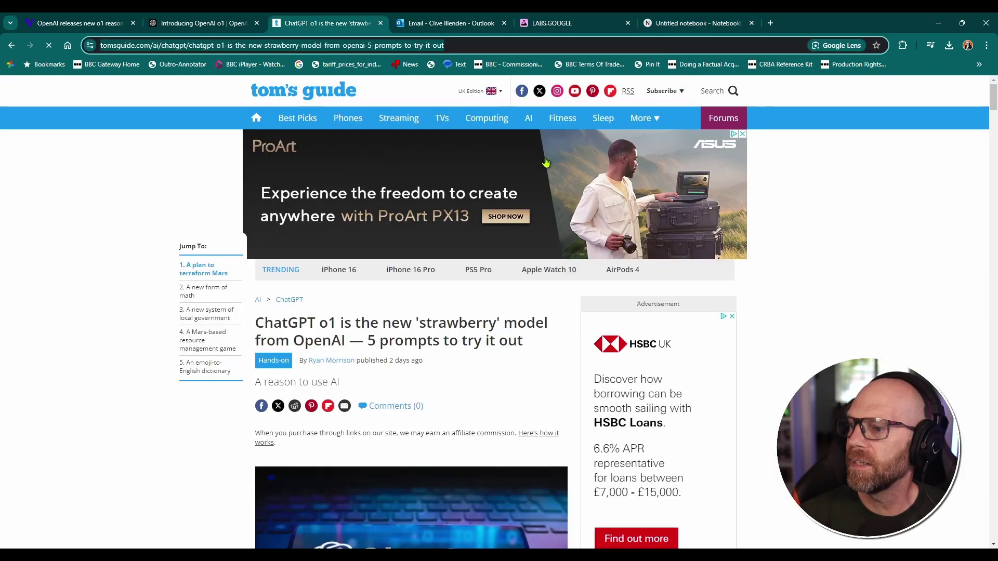
pyautogui.scroll(-15, 395, 307)
pyautogui.scroll(-7, 395, 306)
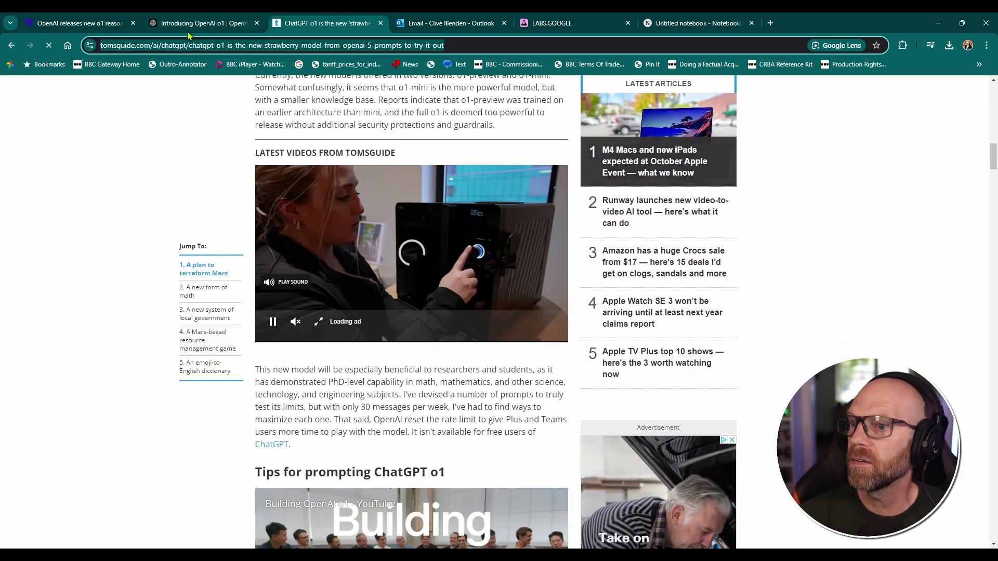
pyautogui.click(60, 21)
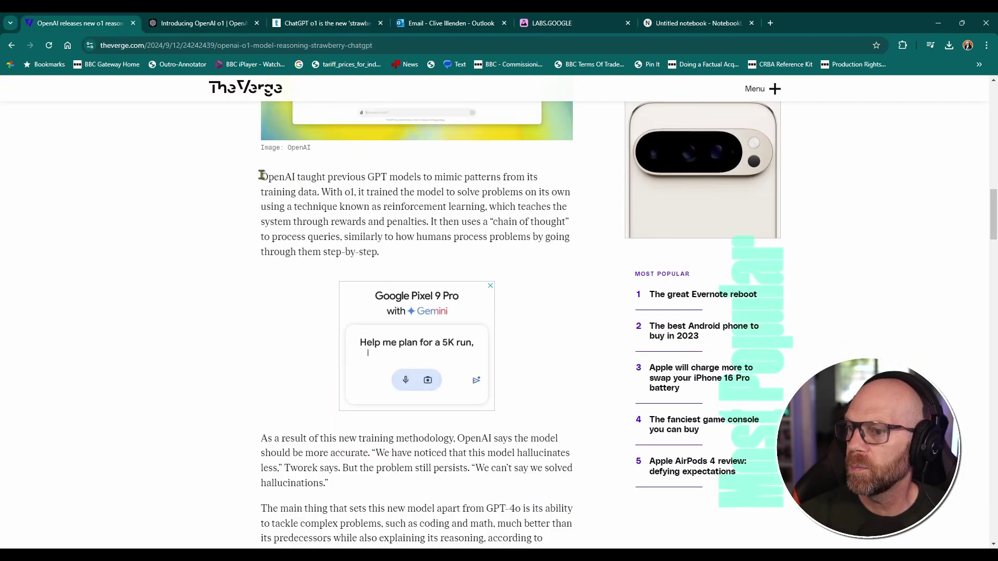
pyautogui.moveTo(263, 174); pyautogui.dragTo(403, 251)
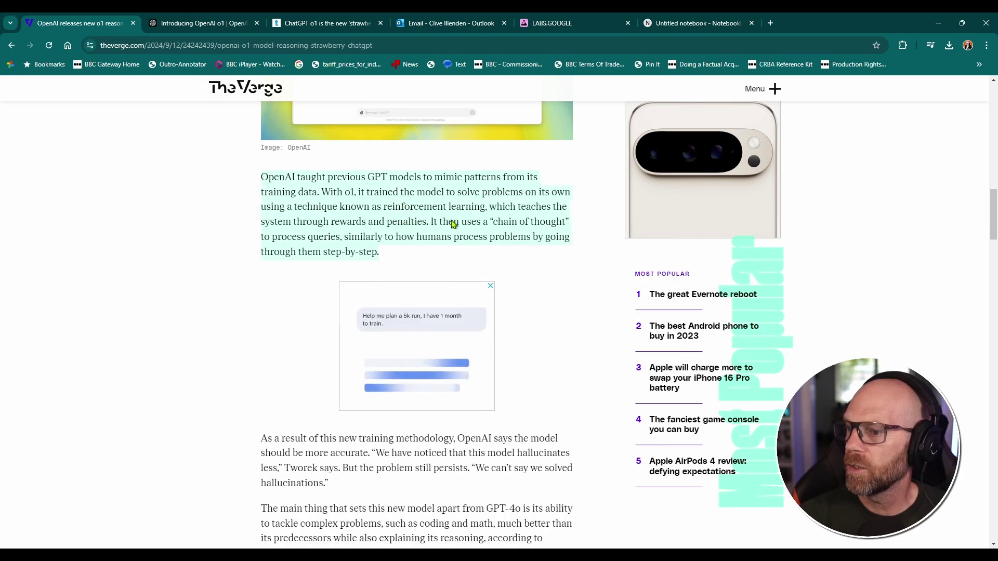
pyautogui.click(676, 25)
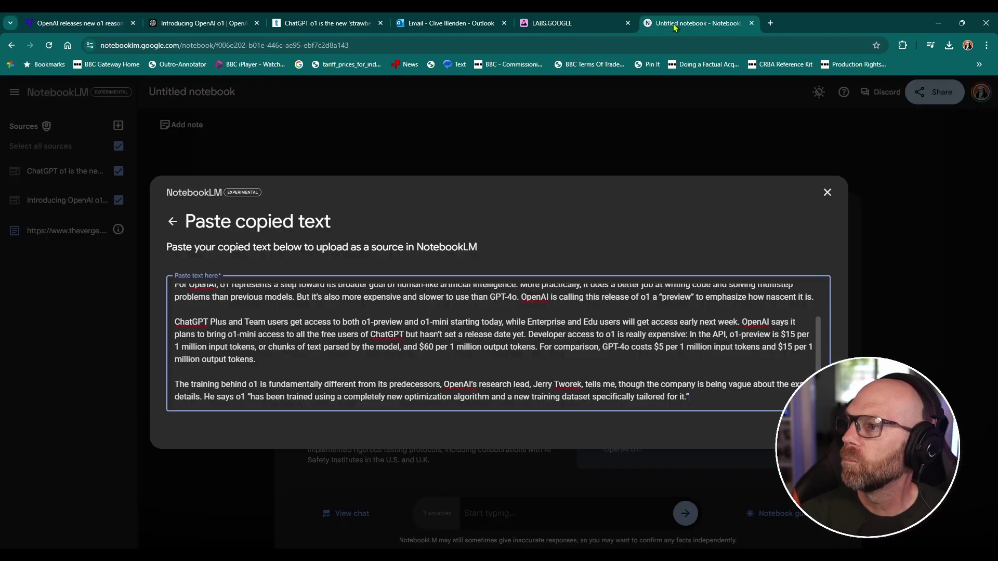
pyautogui.press('BackSpace')
pyautogui.hotkey('ctrl', 'v')
pyautogui.click(806, 429)
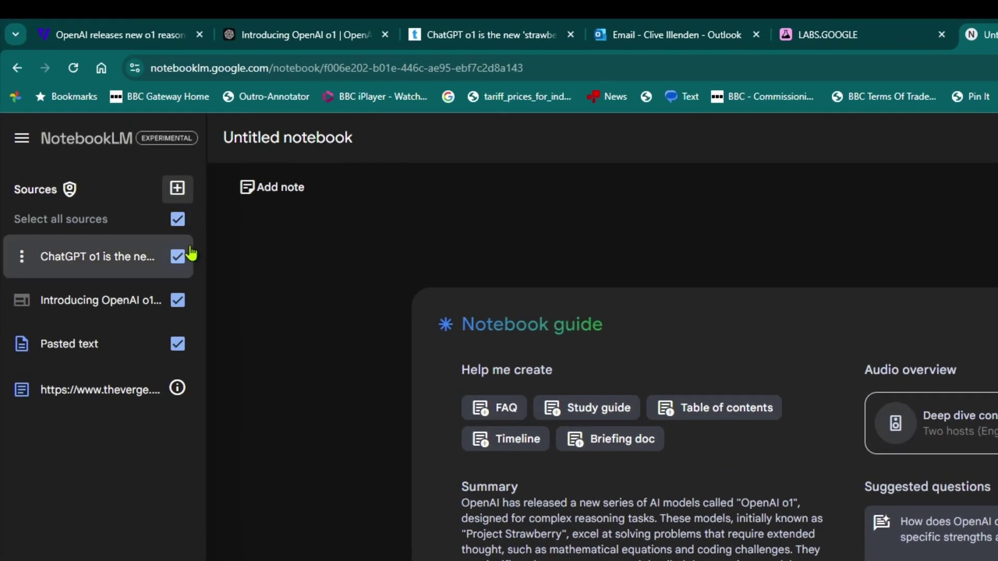
# Step: Untick and re-tick the ChatGPT o1 and Introducing OpenAI o1 sources, keeping all four included
pyautogui.click(178, 257)
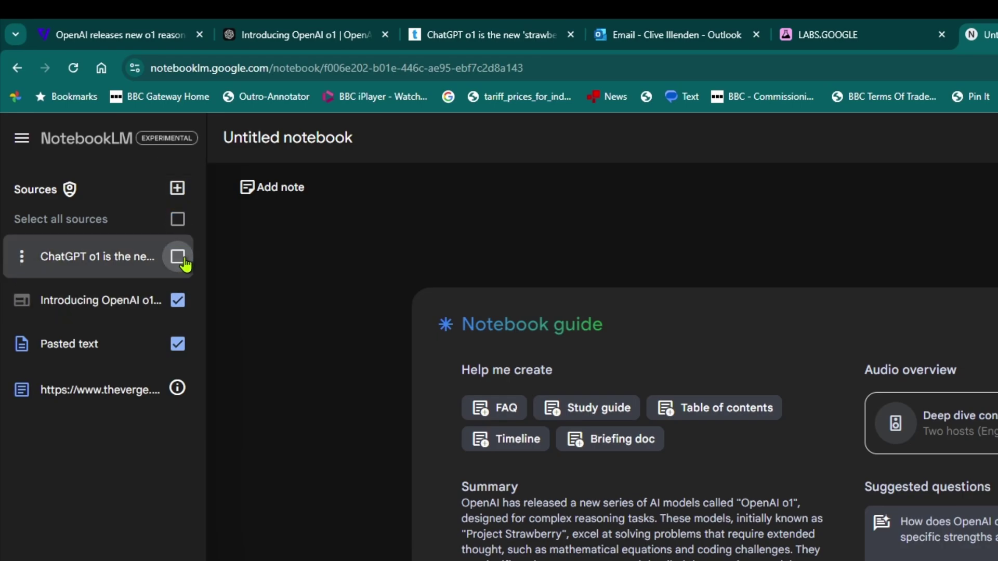
pyautogui.click(182, 262)
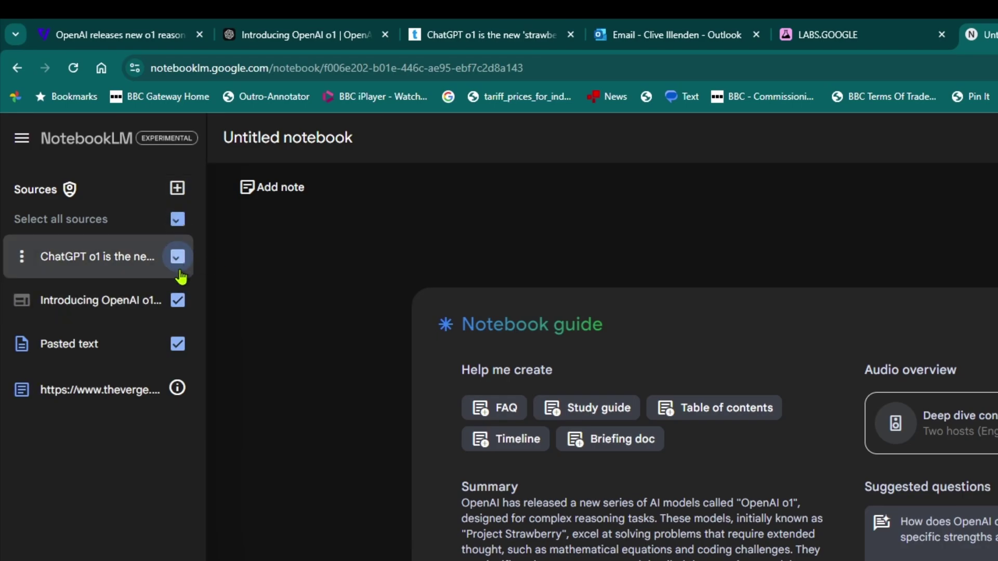
pyautogui.click(177, 305)
pyautogui.click(177, 305)
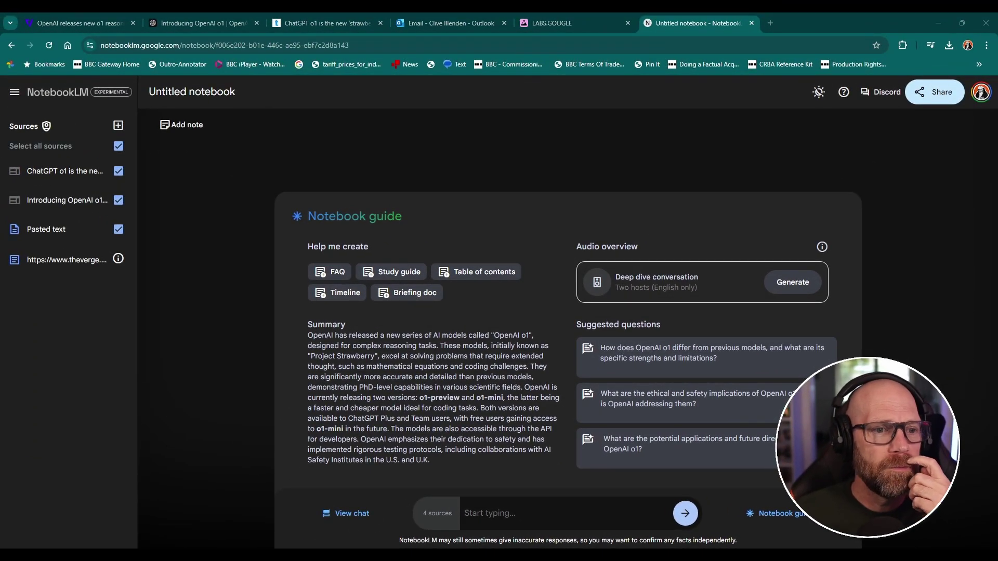
# Step: Open Add sources, note txt among the supported file types, and close it unchanged
pyautogui.click(118, 126)
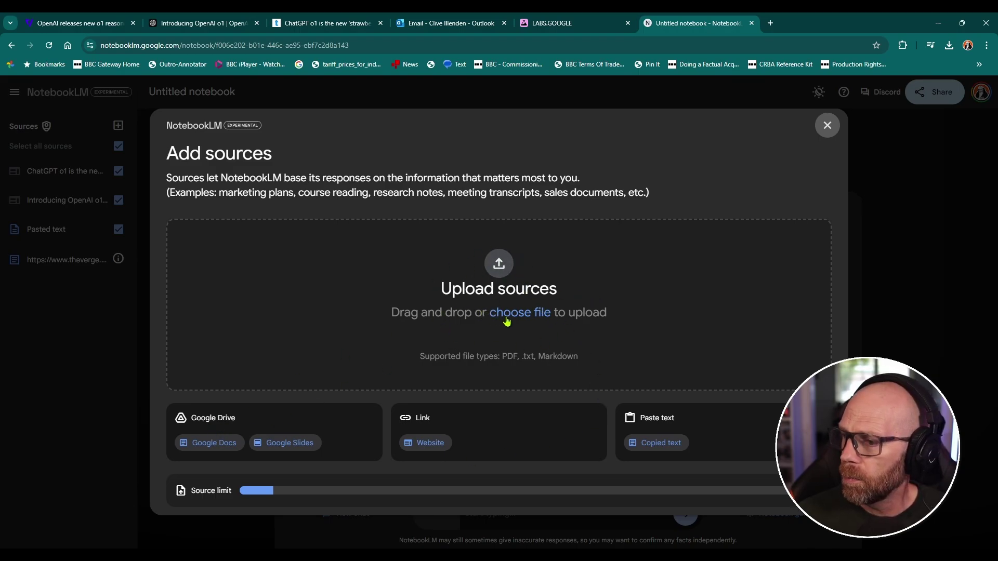
pyautogui.doubleClick(526, 356)
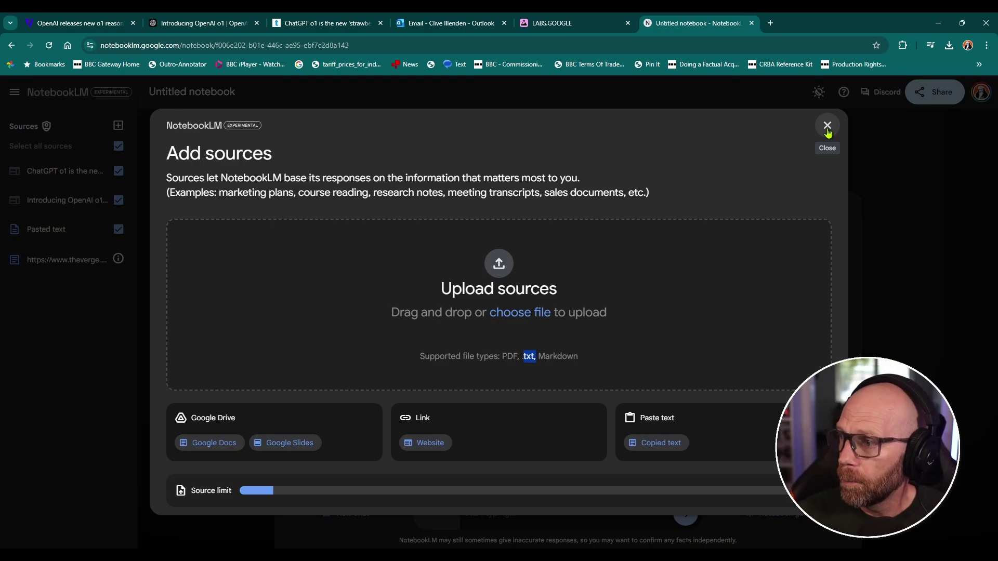
pyautogui.click(827, 129)
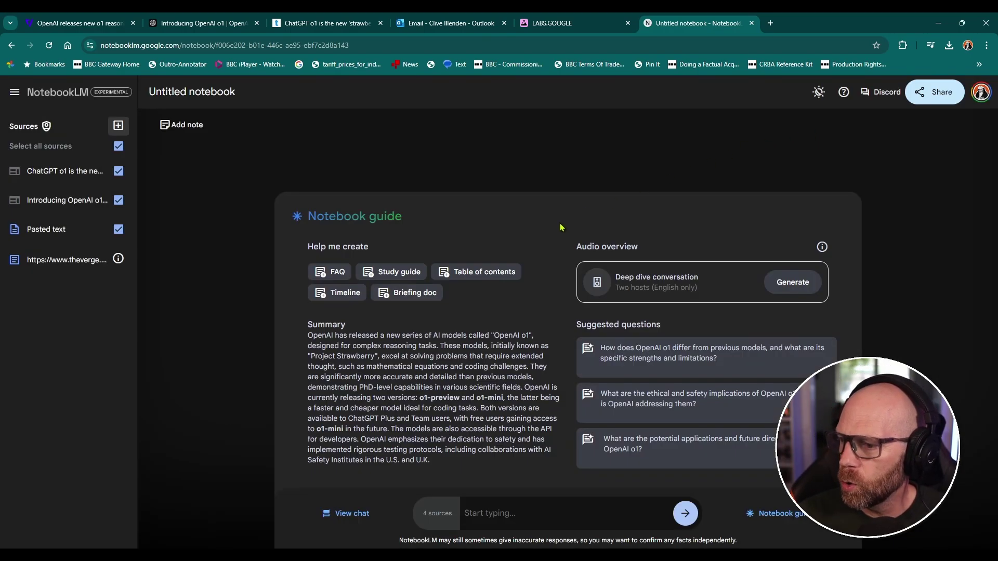
pyautogui.click(498, 513)
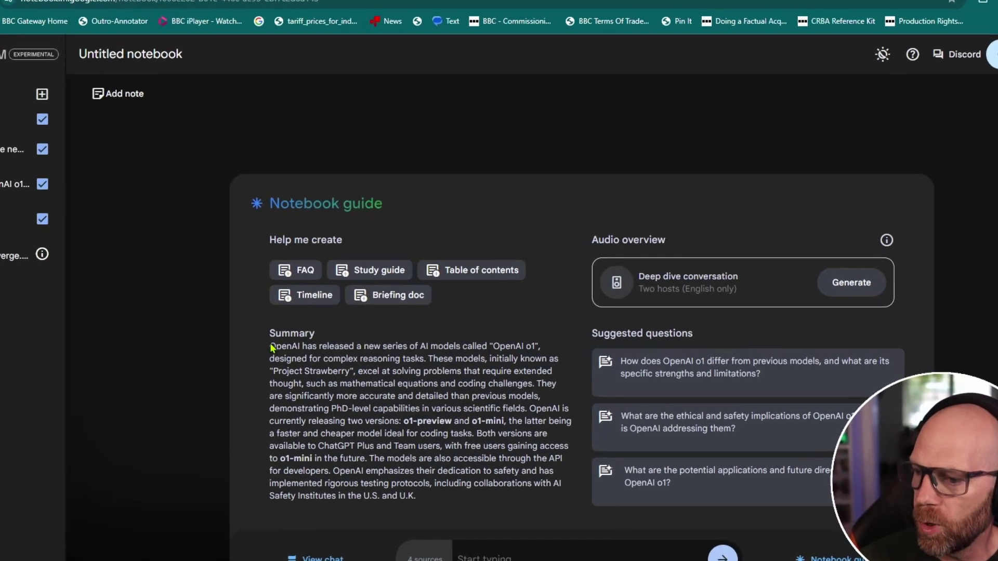
pyautogui.moveTo(270, 345); pyautogui.dragTo(447, 497)
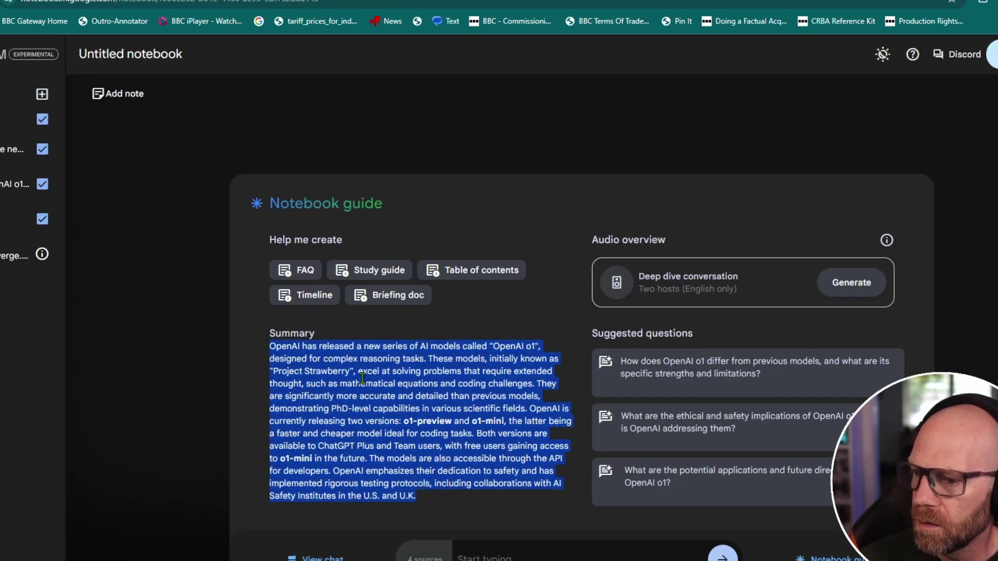
pyautogui.click(347, 357)
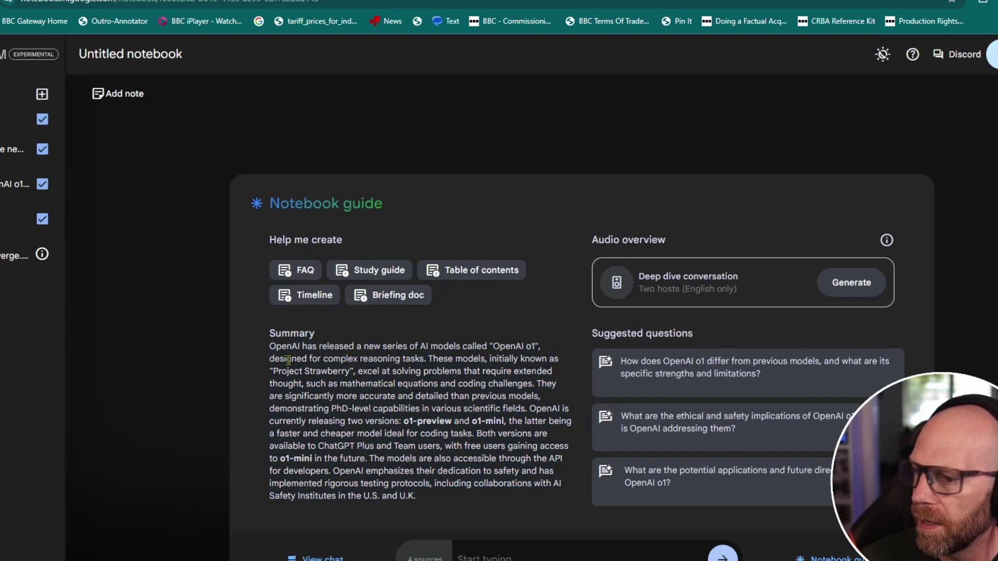
pyautogui.moveTo(317, 358); pyautogui.dragTo(420, 358)
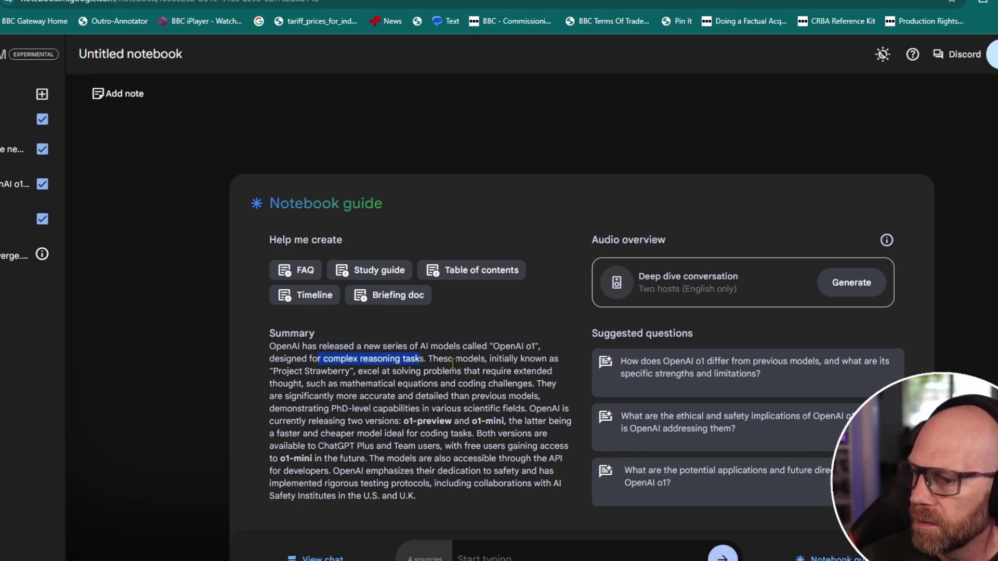
pyautogui.moveTo(278, 372); pyautogui.dragTo(516, 383)
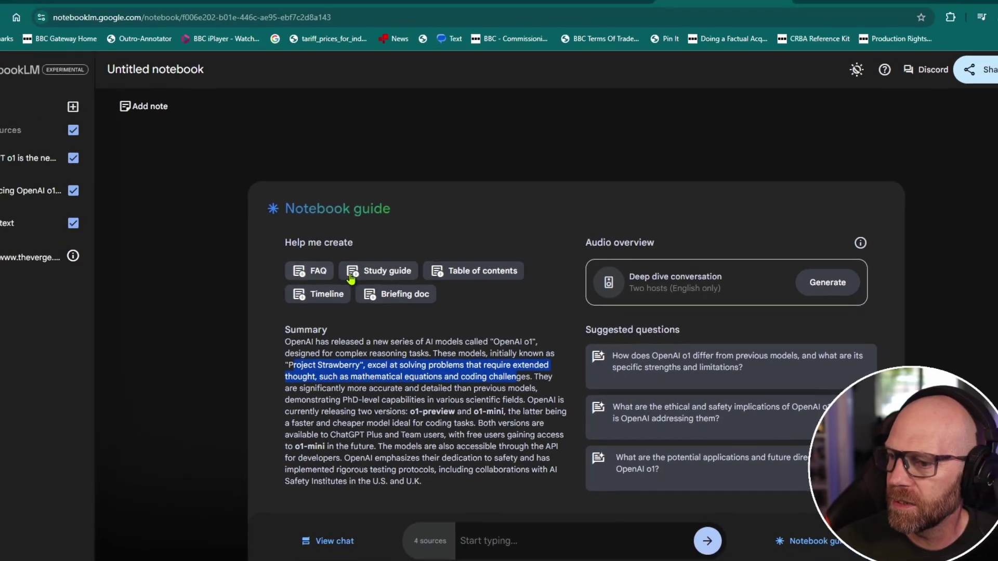
# Step: Generate the OpenAI o1 study guide, review its first short-answer question and answer, then collapse it
pyautogui.click(353, 278)
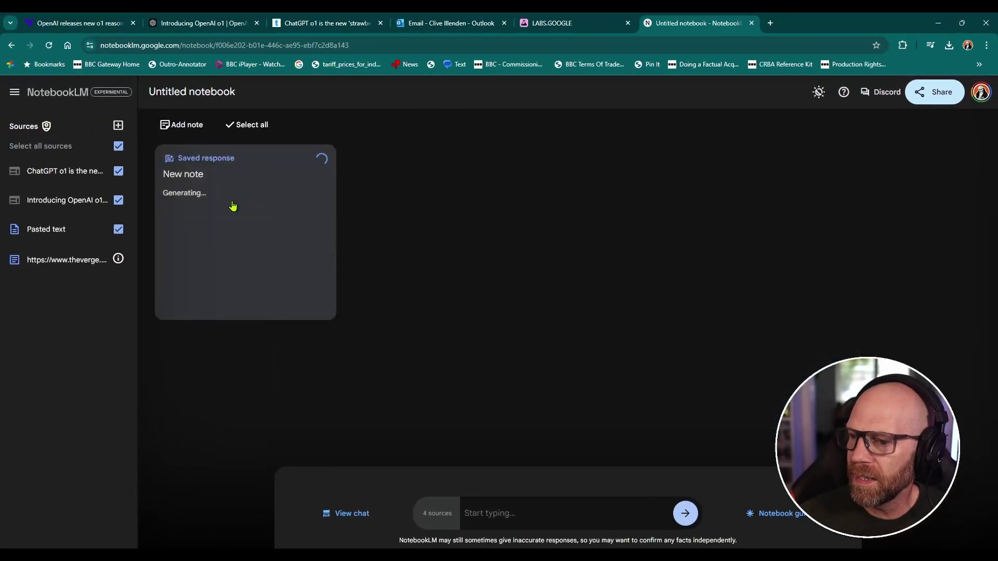
pyautogui.click(257, 209)
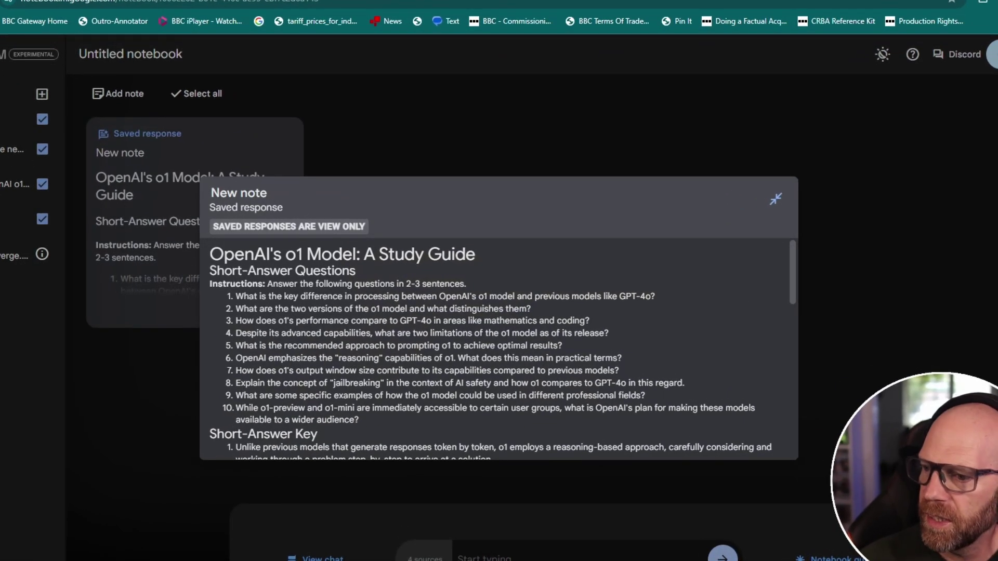
pyautogui.moveTo(237, 295); pyautogui.dragTo(655, 296)
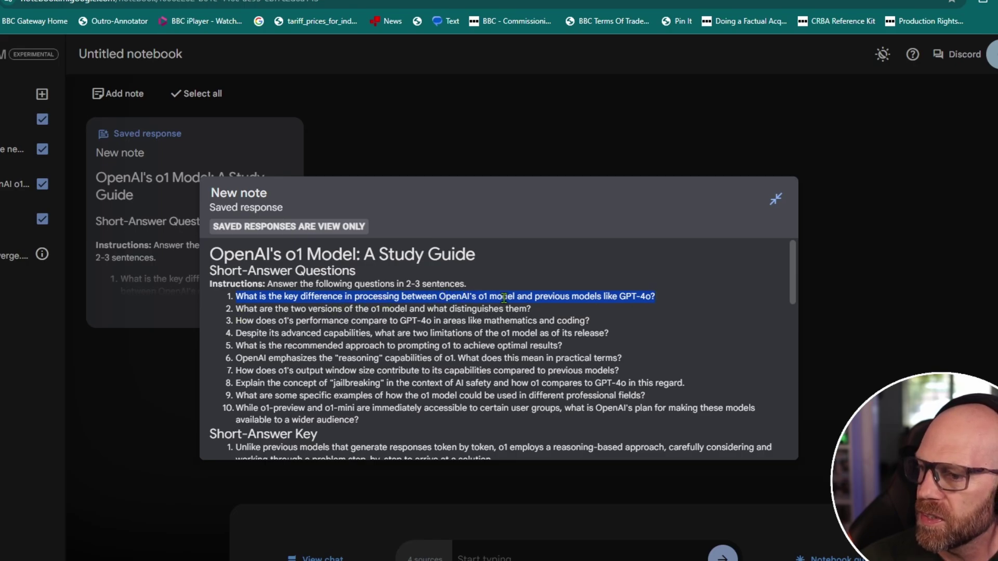
pyautogui.scroll(-2, 500, 297)
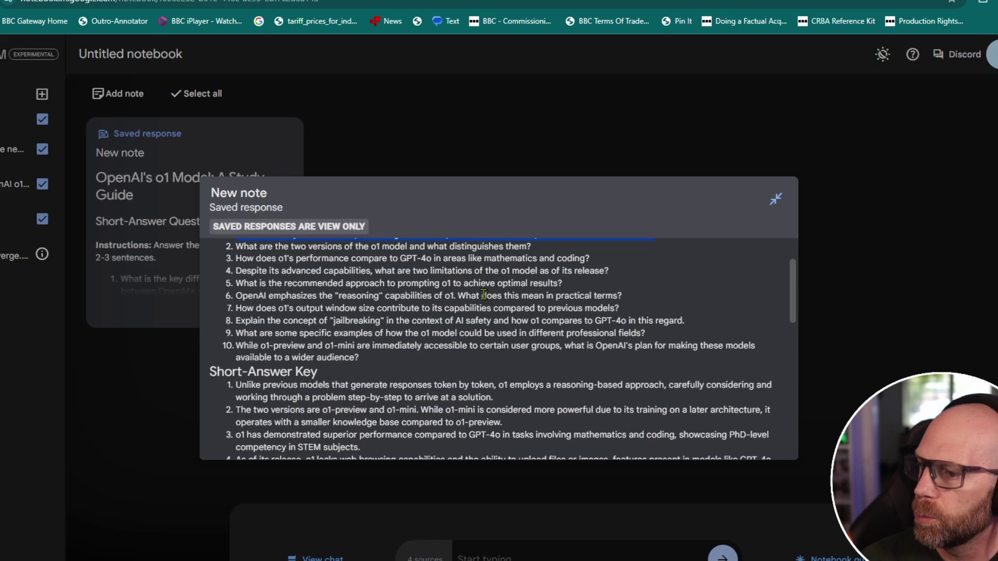
pyautogui.scroll(2, 483, 294)
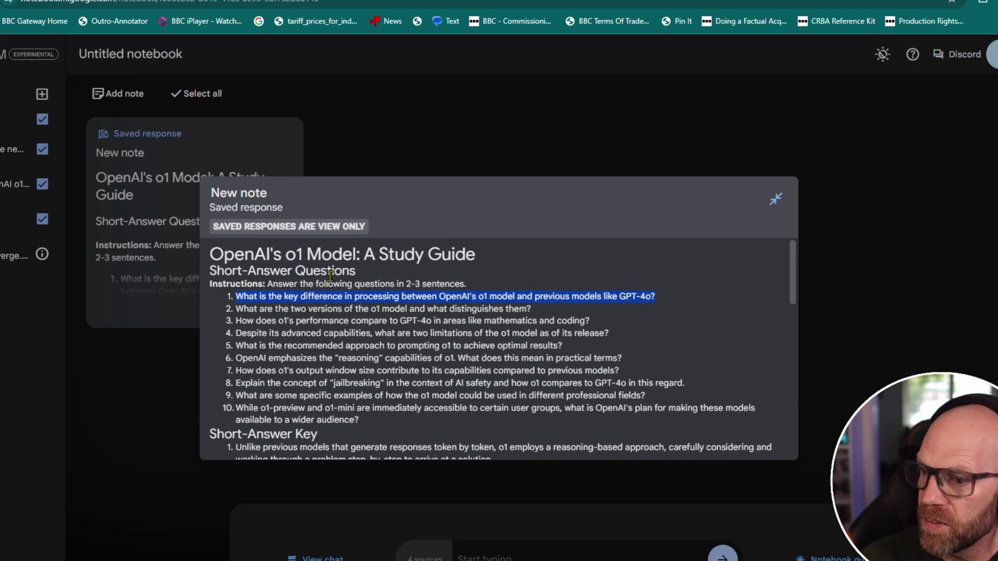
pyautogui.scroll(-2, 330, 277)
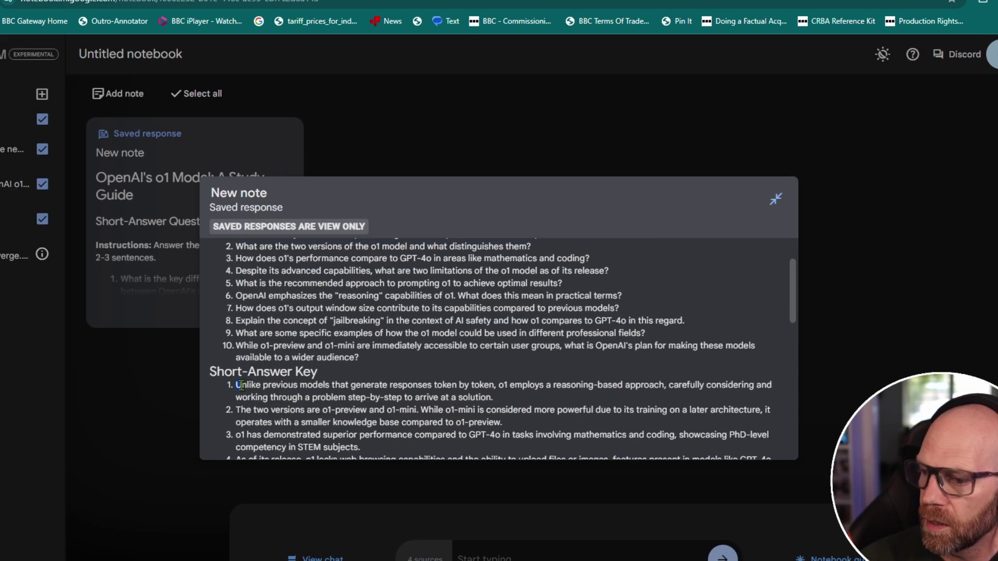
pyautogui.moveTo(236, 384); pyautogui.dragTo(499, 396)
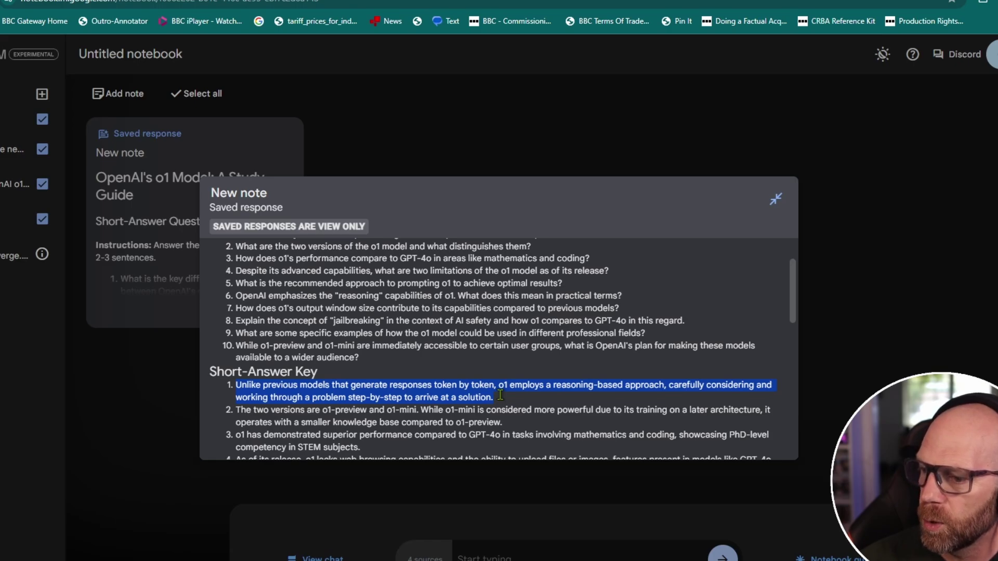
pyautogui.scroll(3, 597, 341)
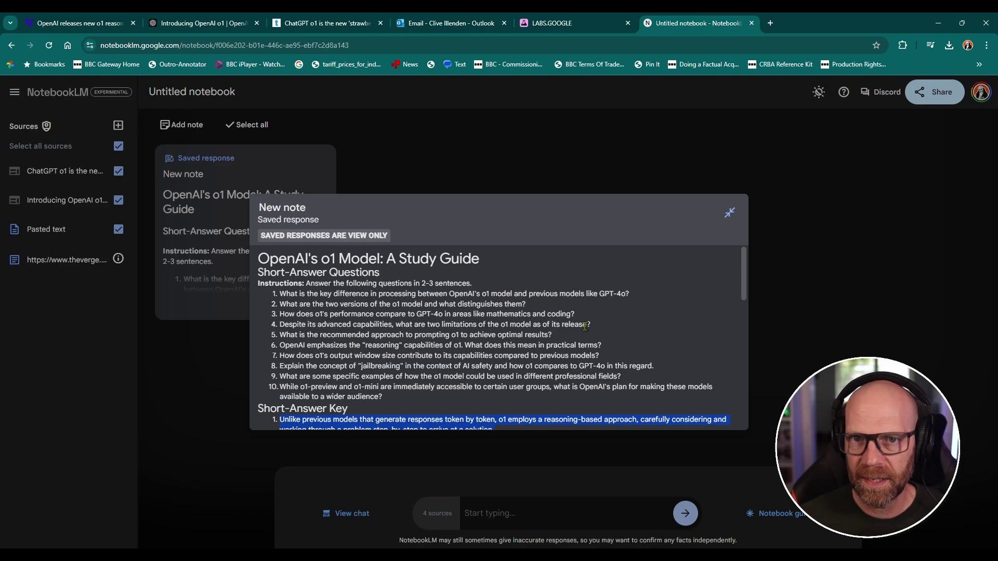
pyautogui.click(729, 213)
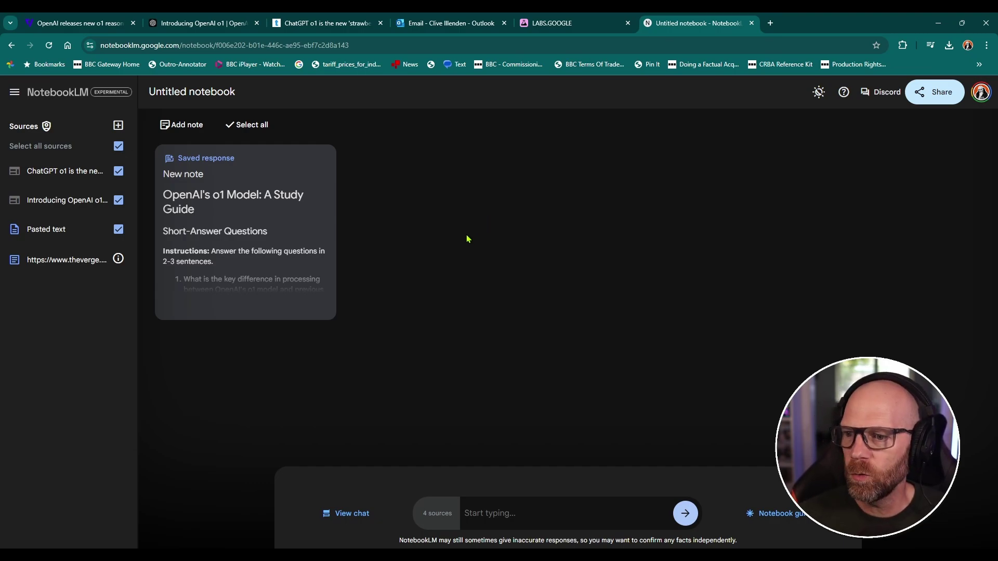
# Step: Create a blank written note titled 'New note' beside the study guide
pyautogui.click(181, 125)
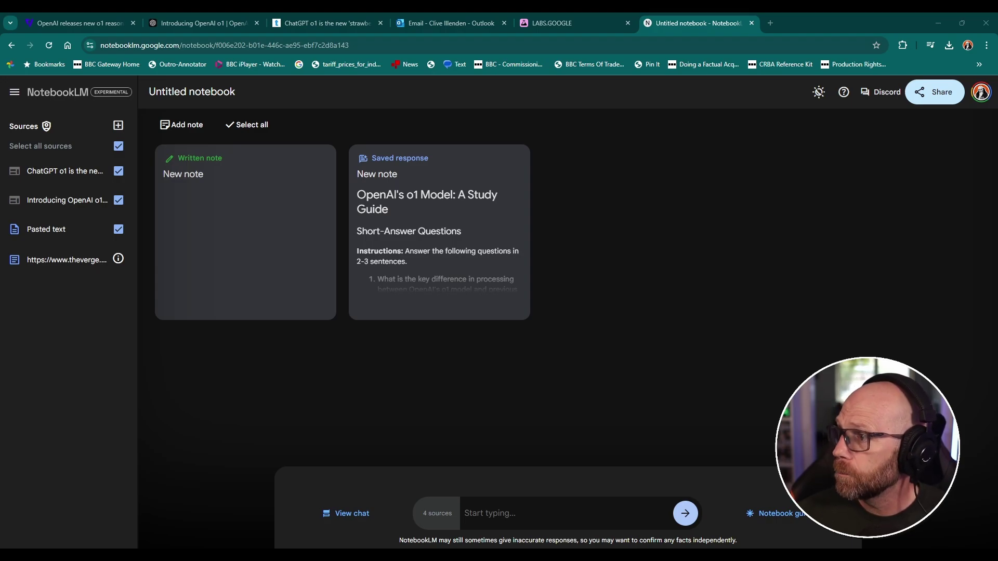
# Step: Switch to the labs.google tab showing the Google Labs homepage
pyautogui.click(606, 23)
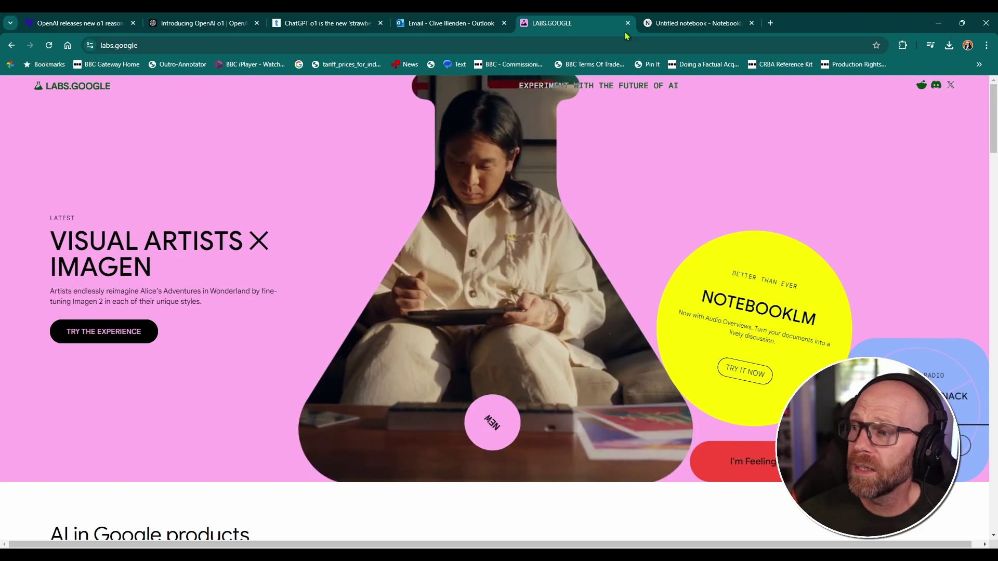
# Step: Return to the NotebookLM tab for the Embargoed_Draft press release notebook
pyautogui.click(696, 23)
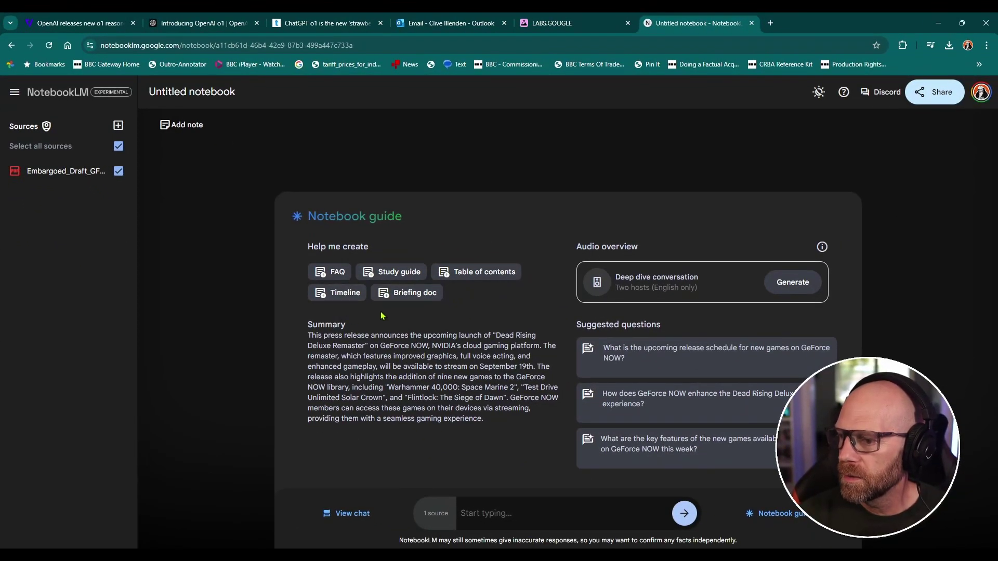
# Step: Insert the GFN12.9.24 Google Doc from Drive as the notebook's second source
pyautogui.click(118, 125)
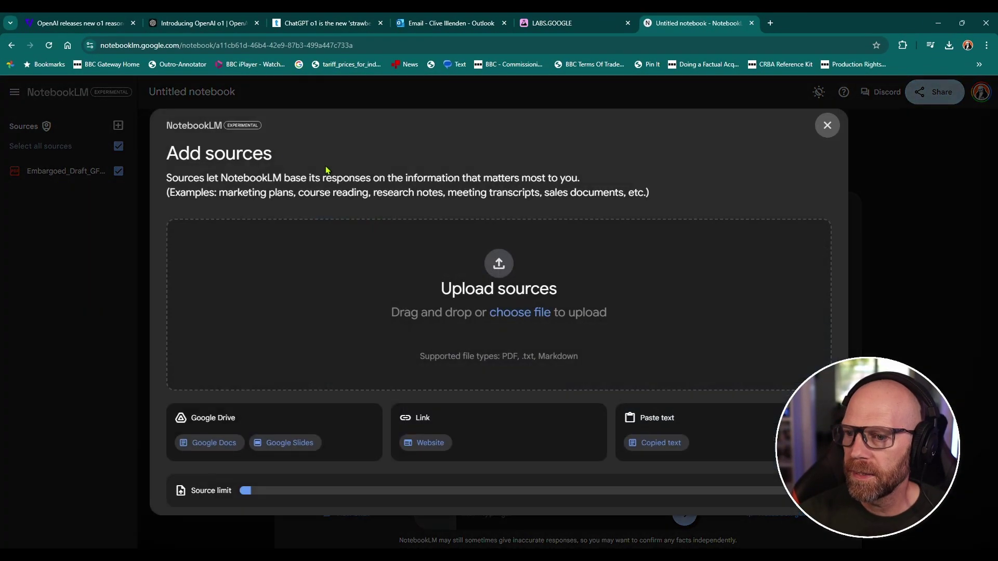
pyautogui.click(209, 443)
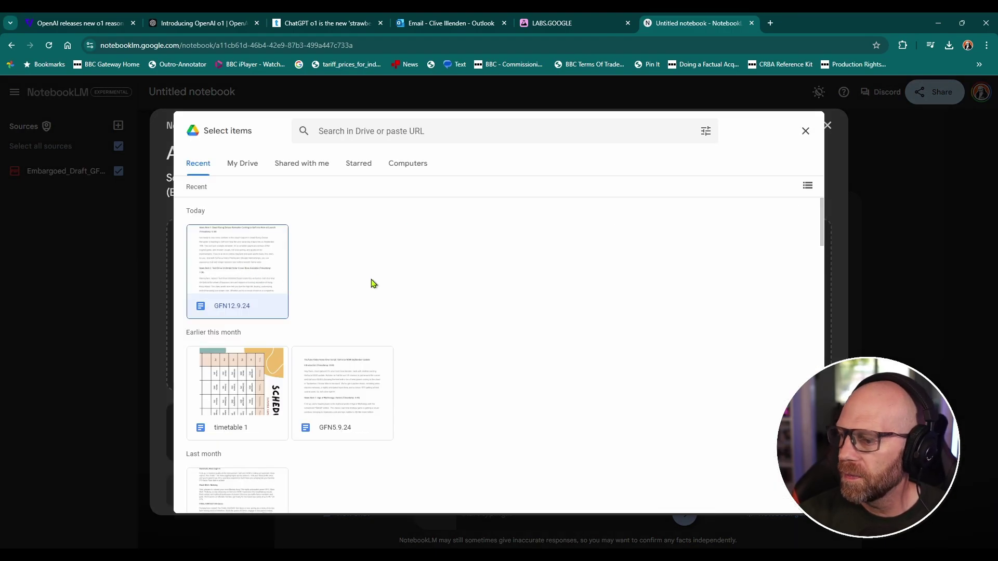
pyautogui.click(786, 498)
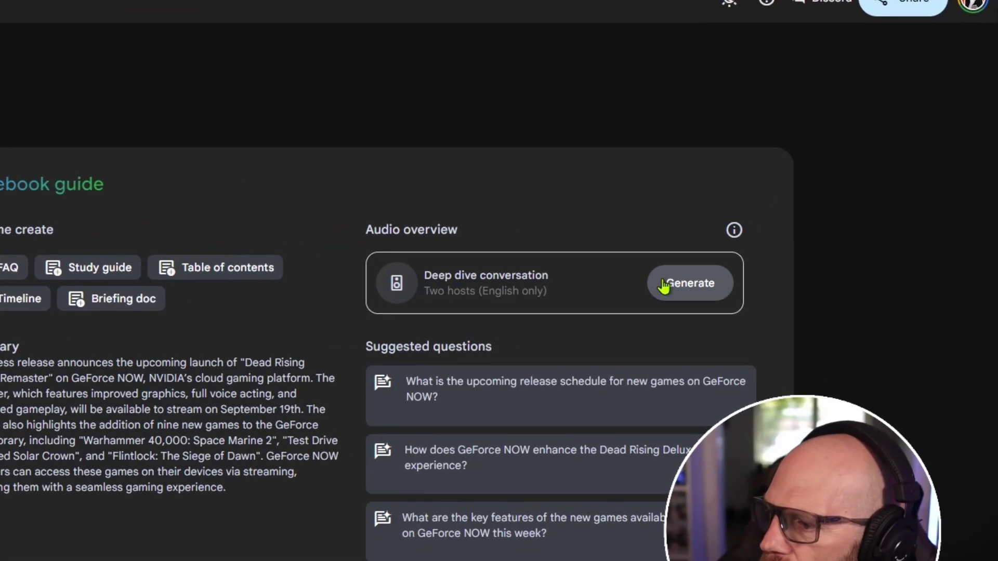
# Step: Generate the Deep dive conversation audio overview, producing a 07:09 recording
pyautogui.click(786, 286)
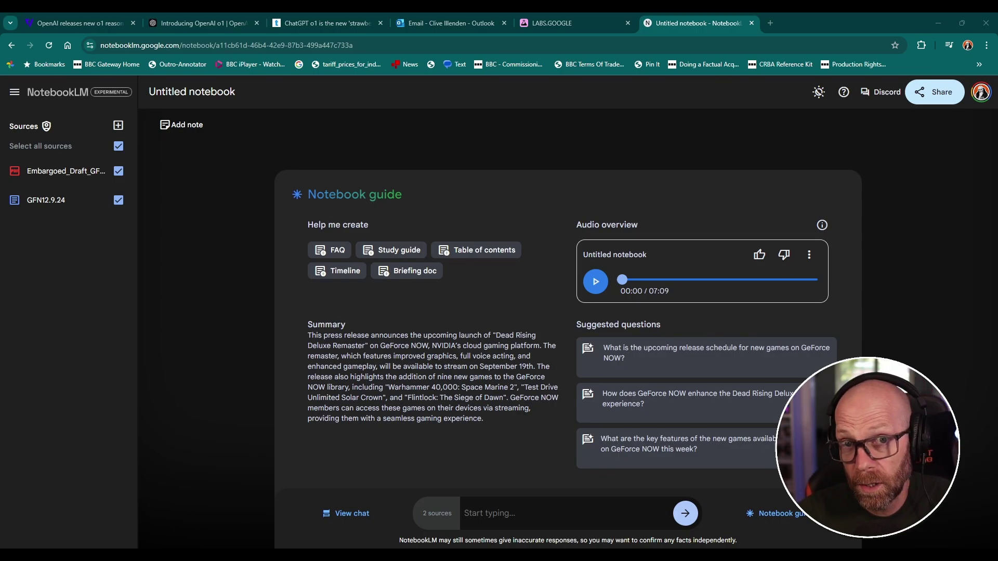
# Step: Play the audio overview, rewinding to 00:09 and pausing briefly twice before resuming
pyautogui.click(595, 285)
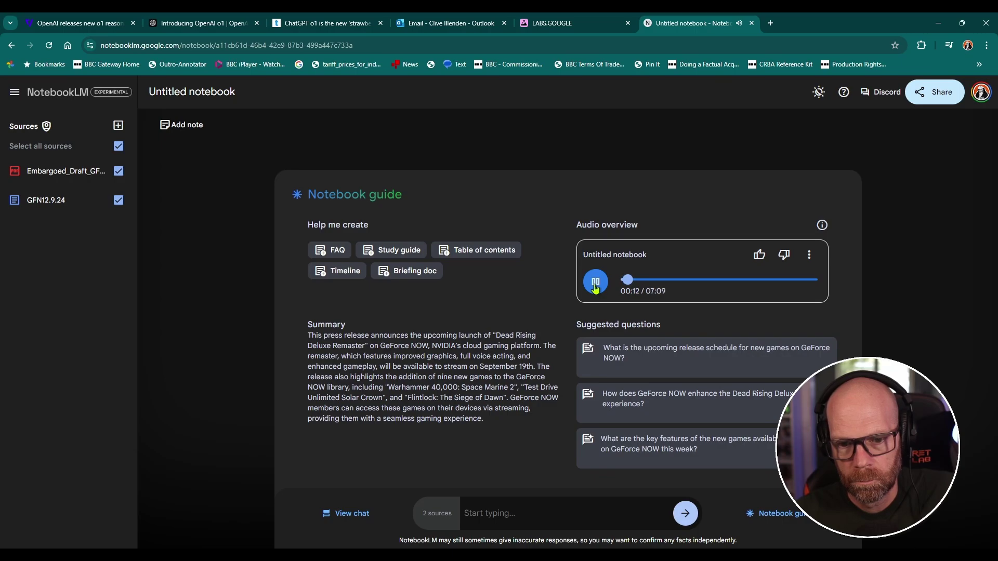
pyautogui.click(595, 287)
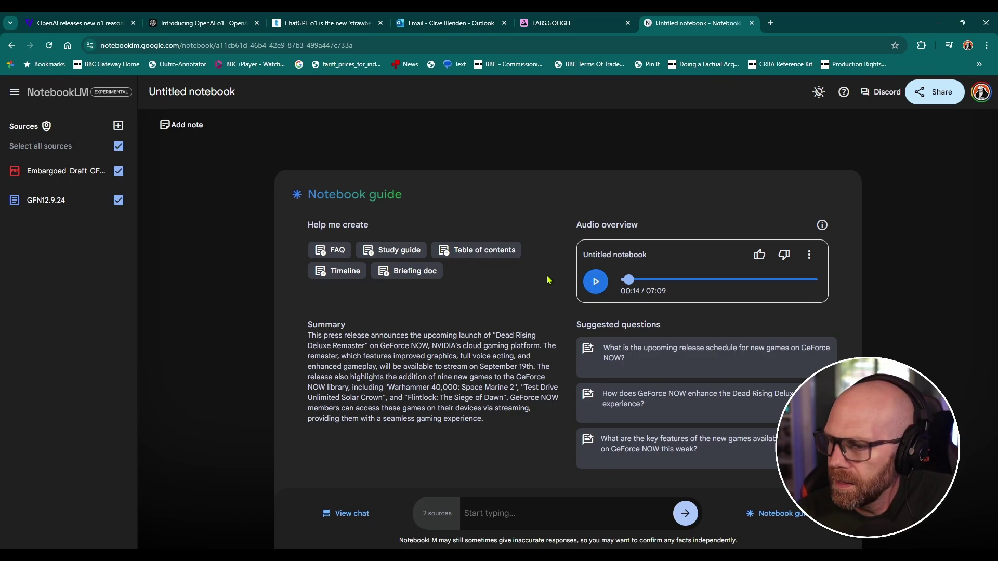
pyautogui.click(627, 282)
pyautogui.click(594, 280)
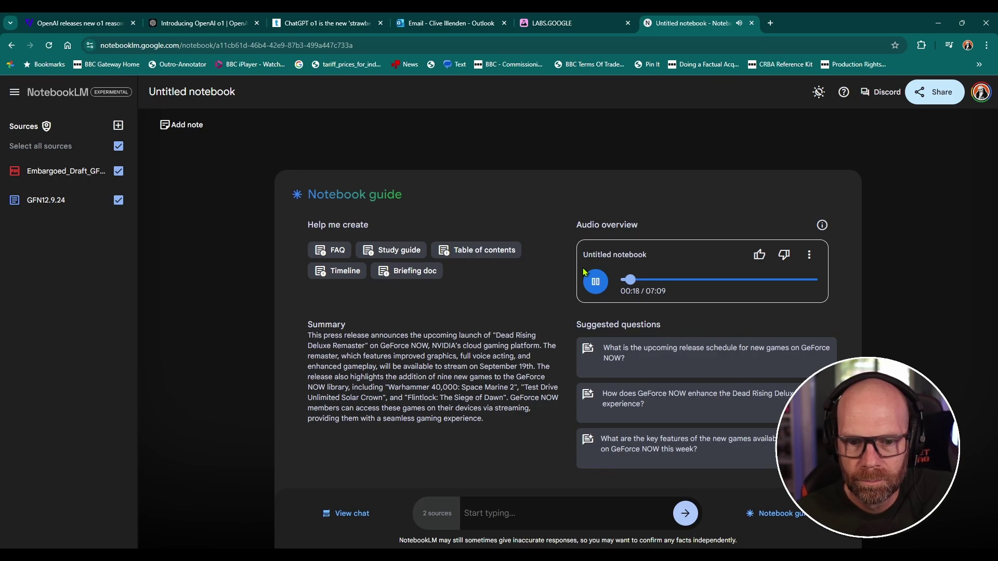
pyautogui.click(593, 289)
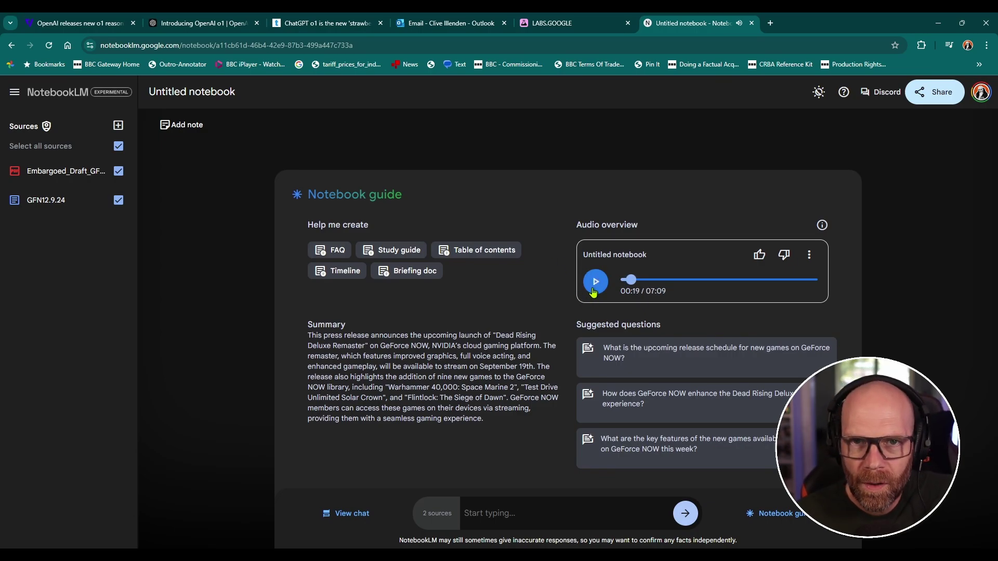
pyautogui.click(593, 289)
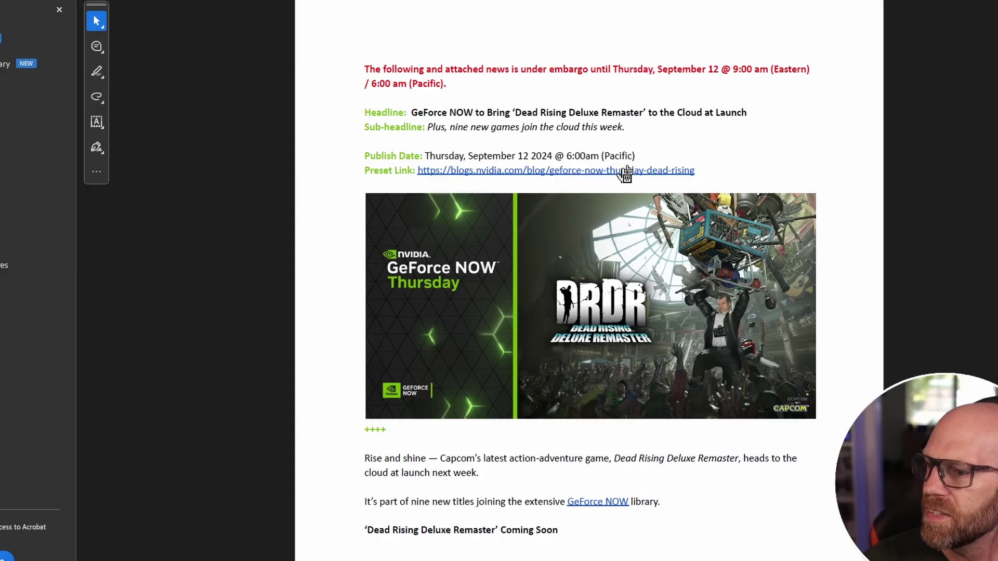
# Step: Highlight the Dead Rising passage saying it is fully voiced and supports auto-saves
pyautogui.scroll(-1, 606, 203)
pyautogui.scroll(-5, 635, 304)
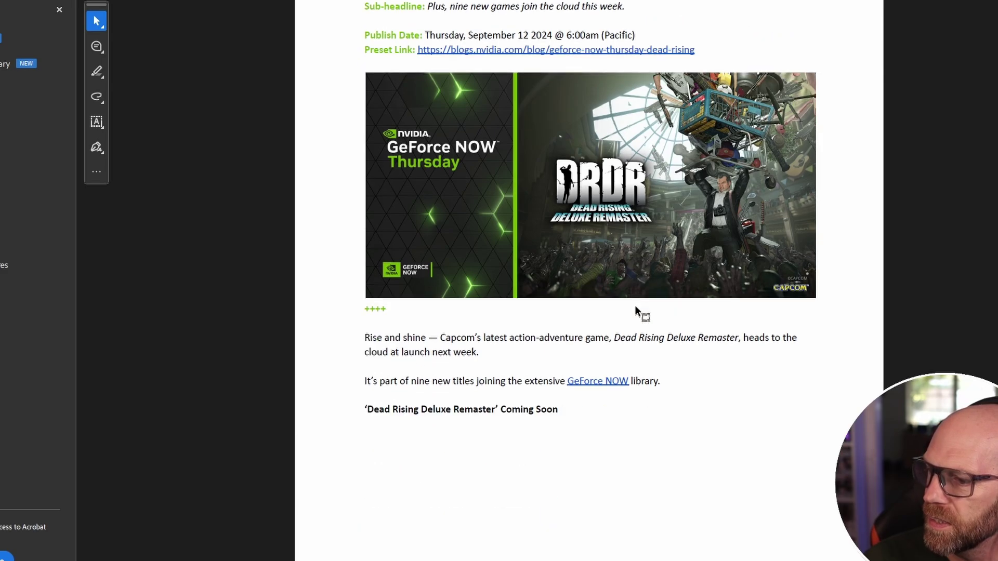
pyautogui.scroll(-20, 634, 294)
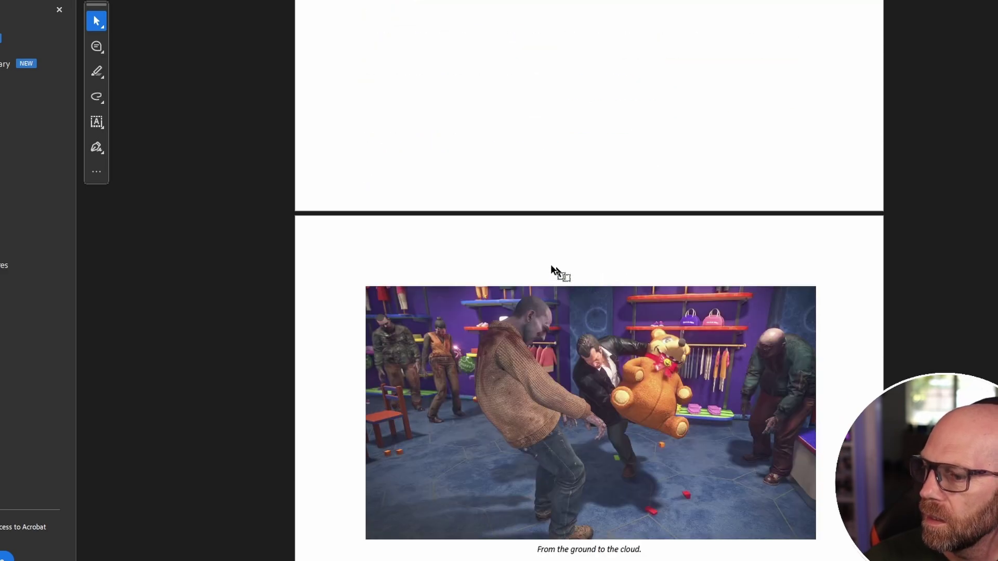
pyautogui.scroll(-2, 502, 257)
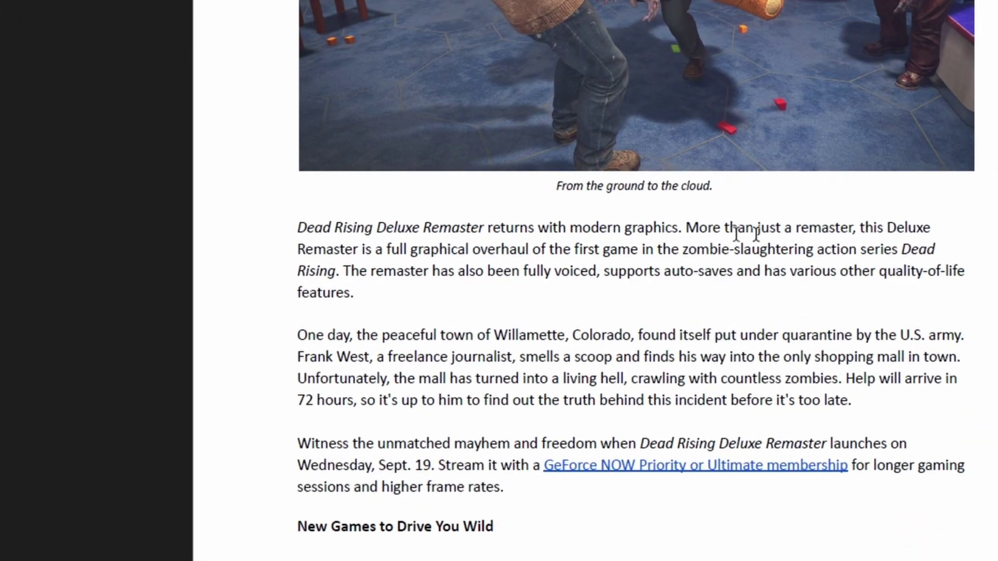
pyautogui.moveTo(312, 249); pyautogui.dragTo(734, 250)
pyautogui.click(416, 286)
pyautogui.moveTo(390, 264); pyautogui.dragTo(966, 271)
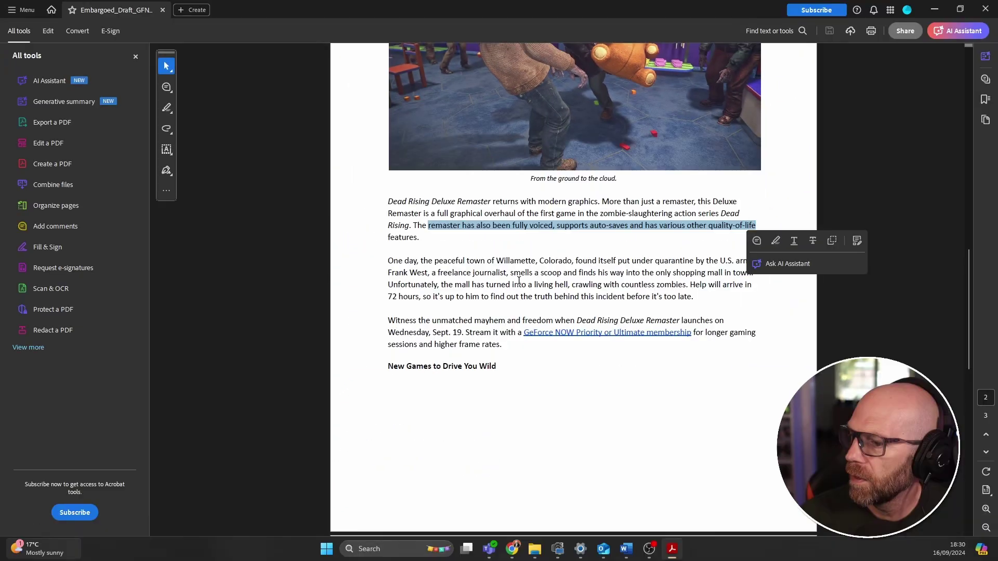
pyautogui.scroll(-1, 517, 280)
pyautogui.scroll(6, 518, 278)
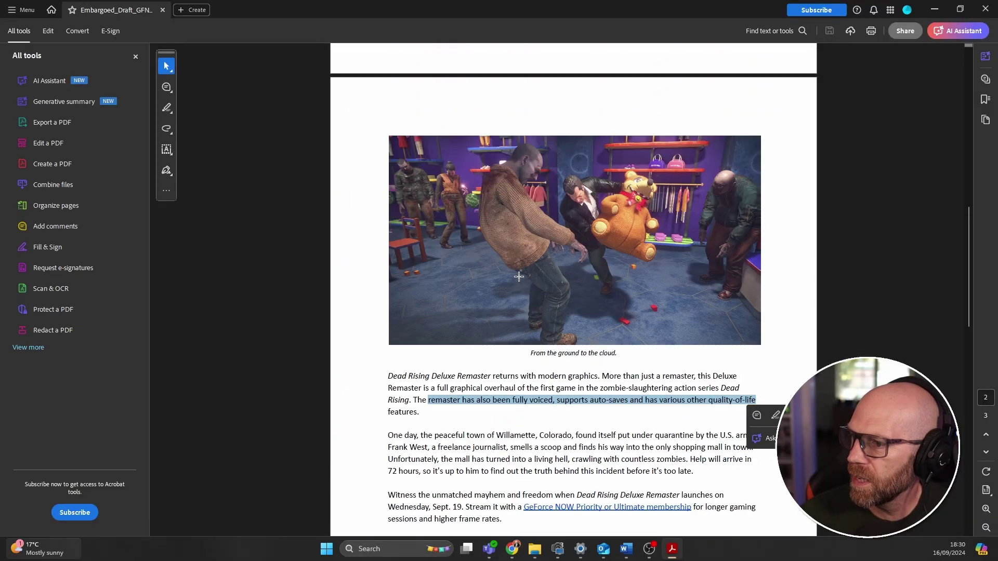
pyautogui.scroll(-4, 519, 276)
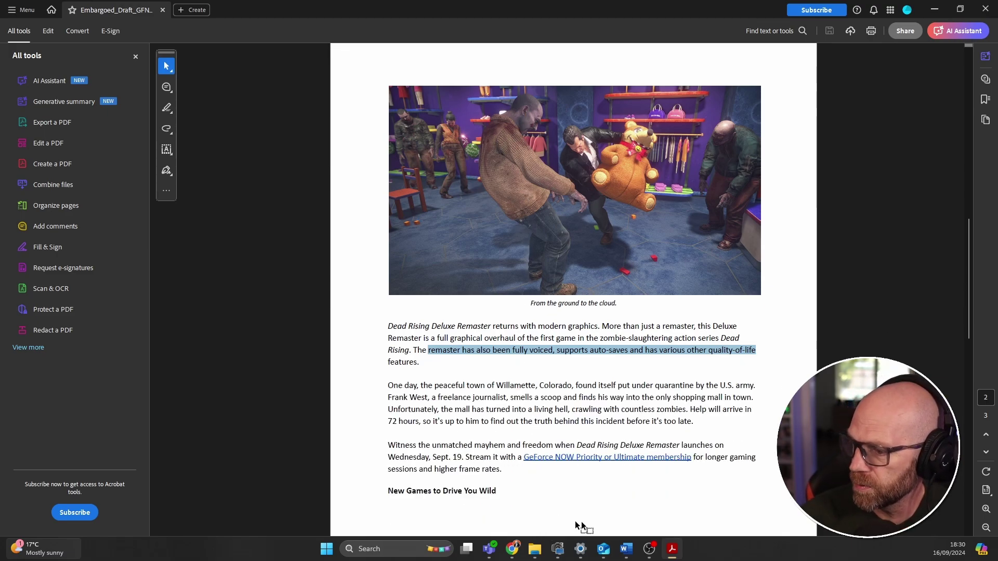
# Step: Minimize Acrobat and start selecting text in the GFN12.9.24 script
pyautogui.click(930, 10)
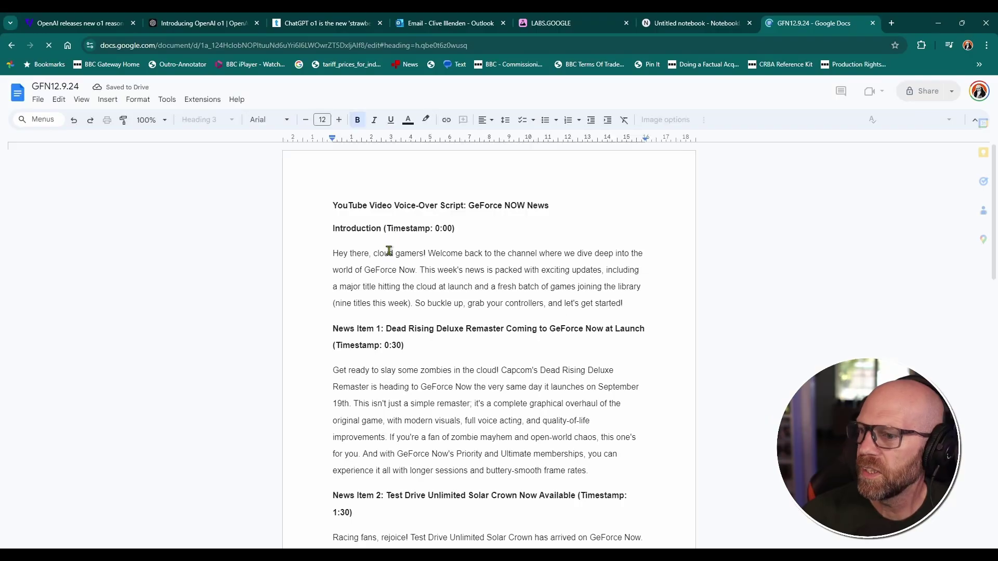
pyautogui.scroll(-4, 394, 275)
pyautogui.scroll(-3, 394, 275)
pyautogui.moveTo(376, 226); pyautogui.dragTo(527, 226)
# Step: Highlight the script sentence from "This isn't just a simple remaster" through "improvements."
pyautogui.scroll(2, 526, 226)
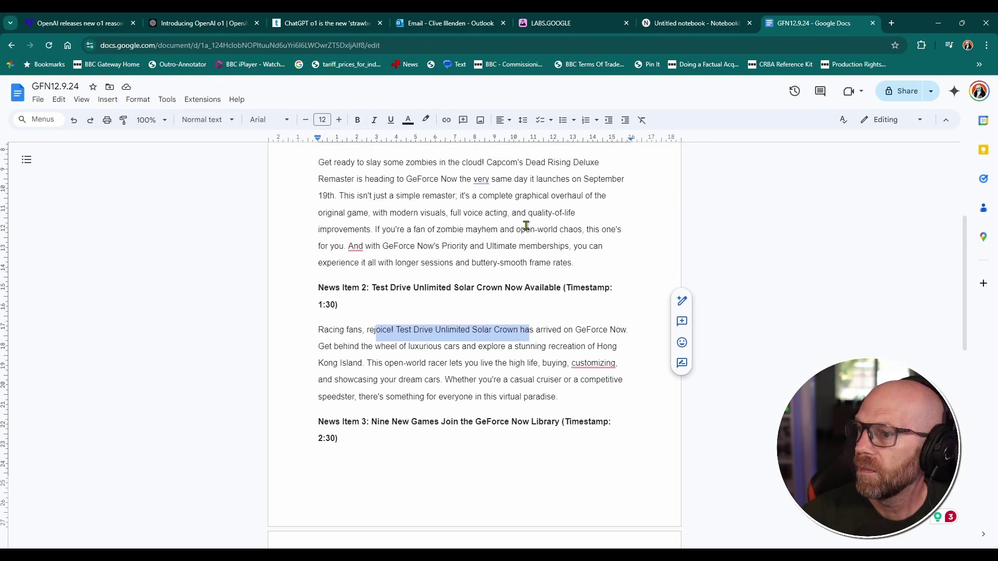
pyautogui.scroll(1, 361, 196)
pyautogui.click(343, 249)
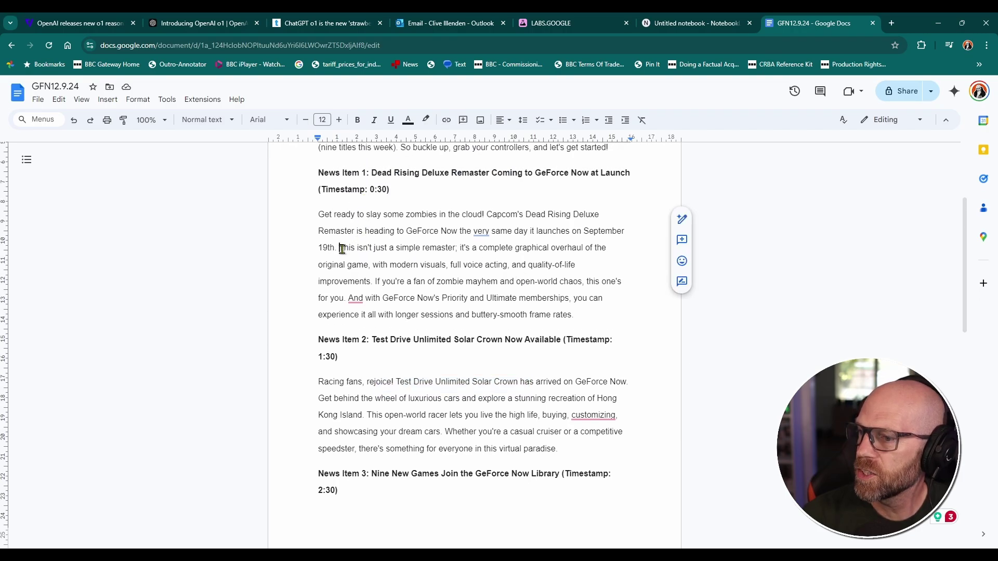
pyautogui.moveTo(343, 249); pyautogui.dragTo(607, 266)
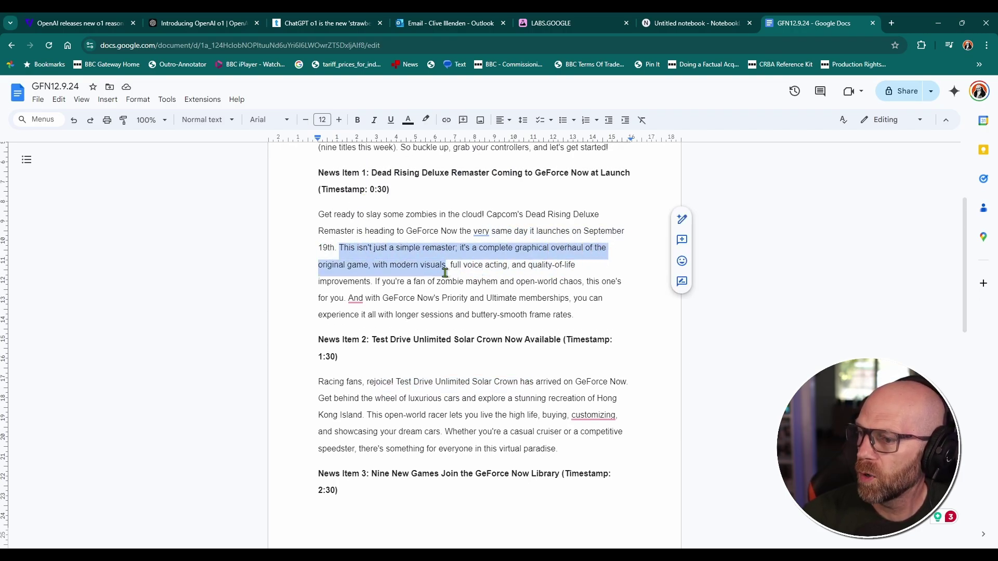
pyautogui.moveTo(579, 265); pyautogui.dragTo(369, 281)
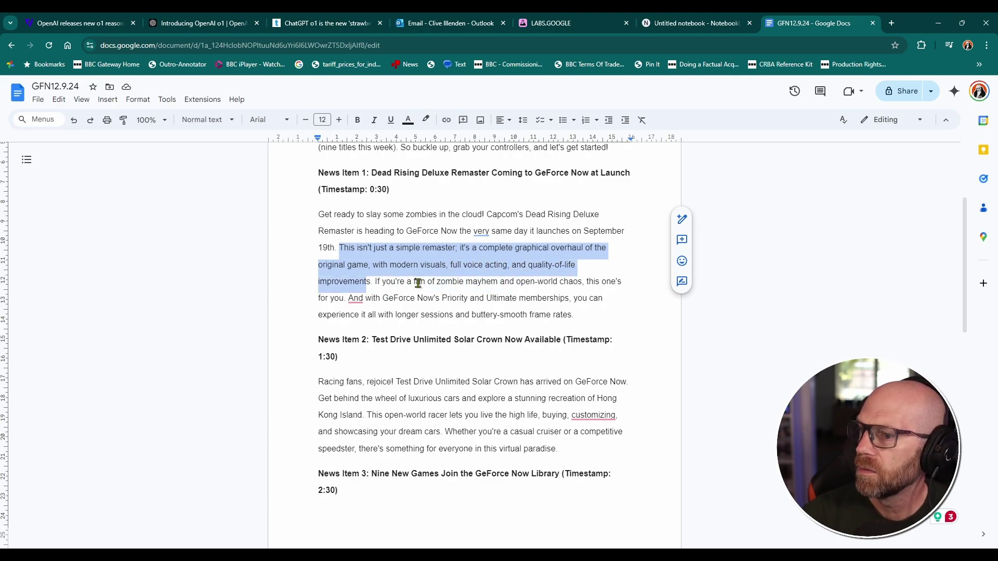
pyautogui.scroll(1, 419, 281)
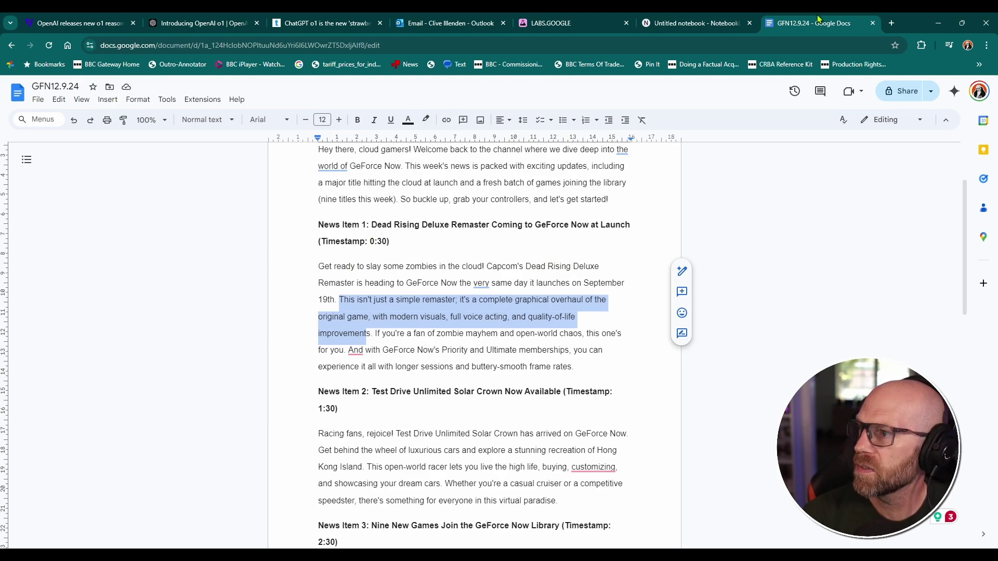
# Step: Go back to the NotebookLM notebook and rewind the audio overview to 00:35
pyautogui.click(565, 29)
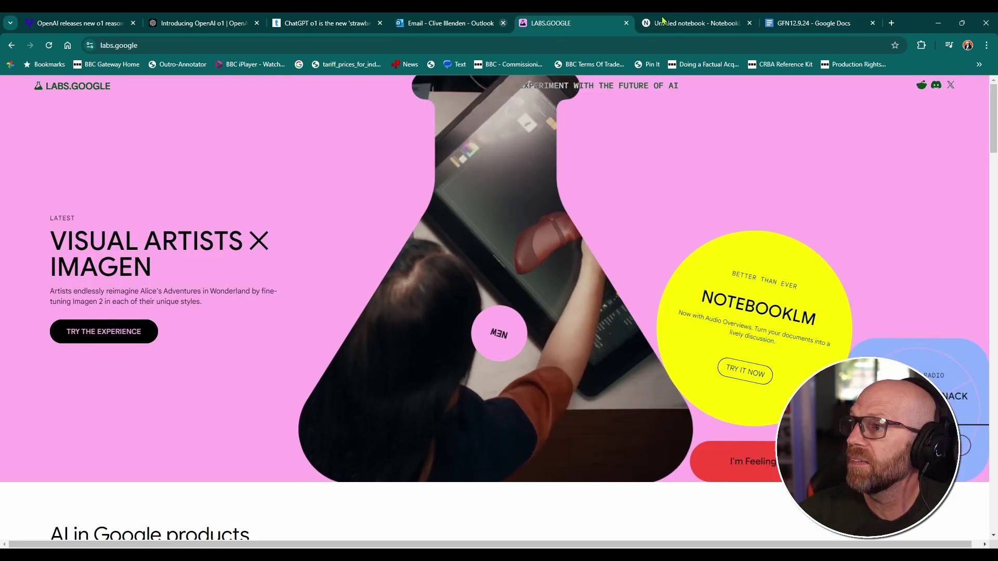
pyautogui.click(671, 24)
pyautogui.click(638, 279)
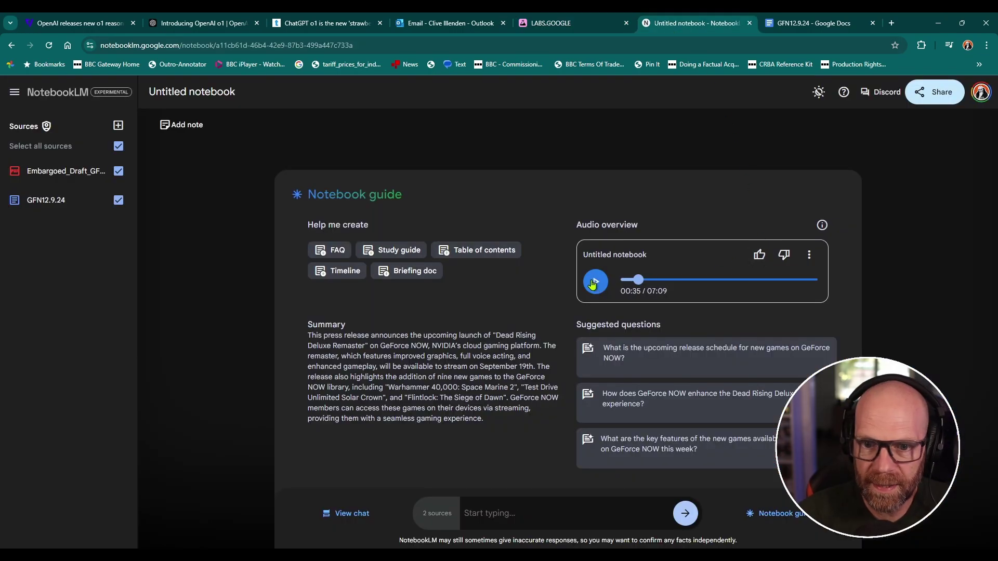
# Step: Play the overview from 00:35, pausing at 00:41 and stopping at 00:52
pyautogui.click(595, 282)
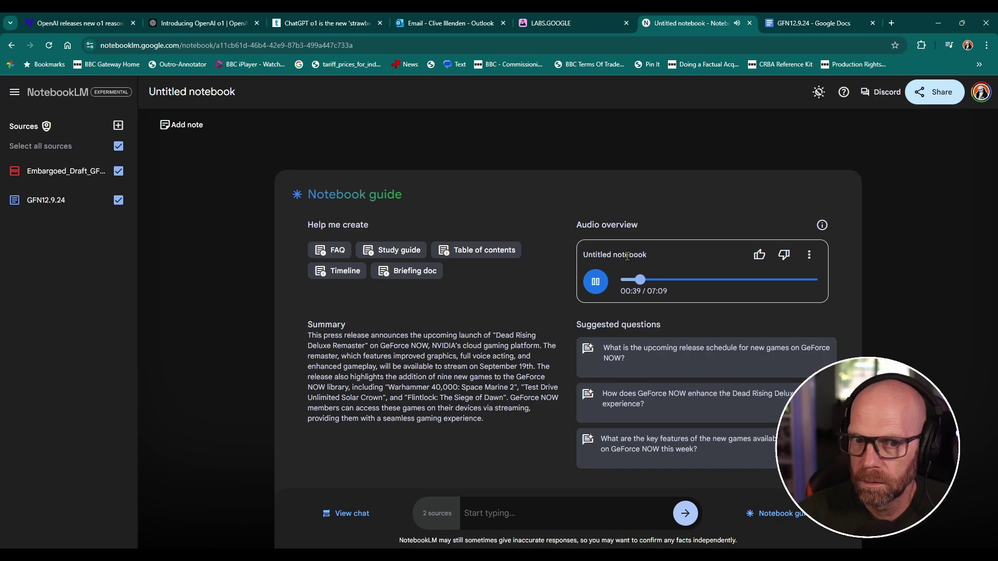
pyautogui.click(599, 286)
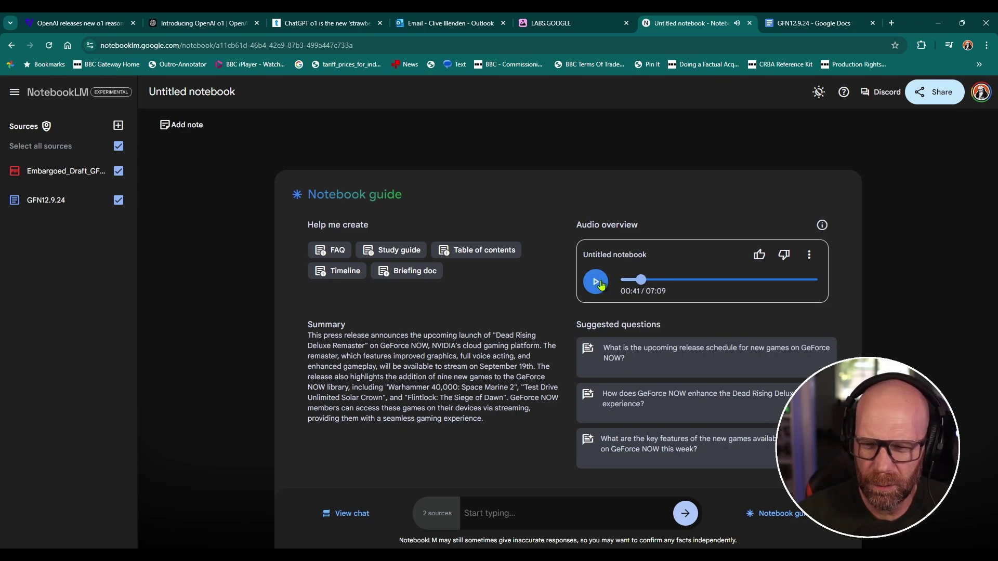
pyautogui.click(596, 283)
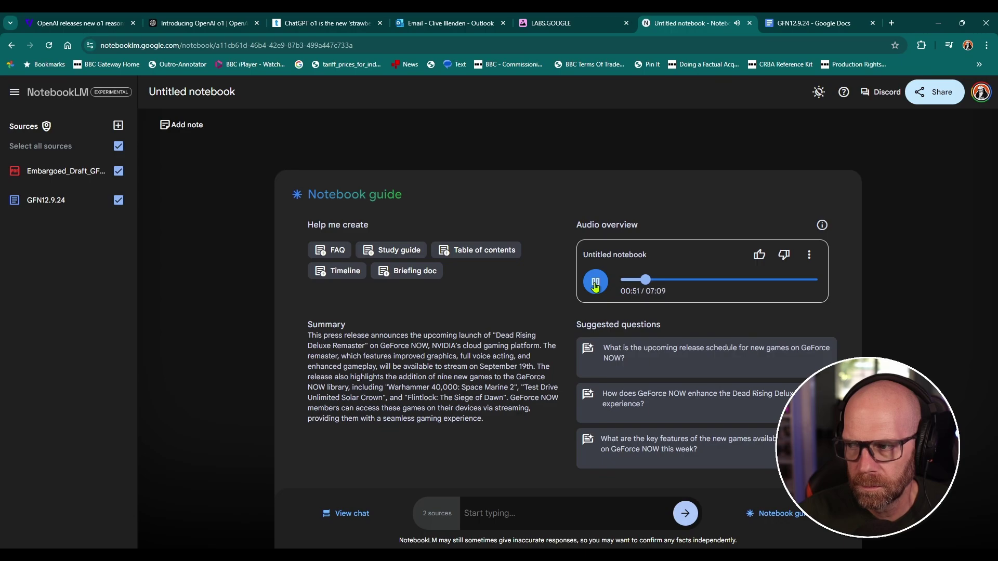
pyautogui.click(596, 284)
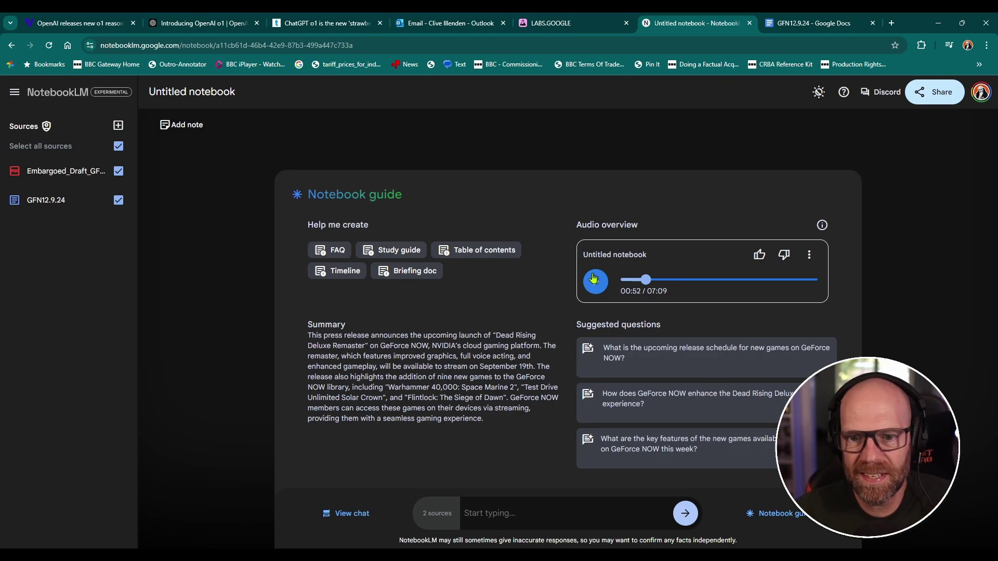
# Step: Jump the audio overview ahead and play it, pausing at 03:06 and 03:17
pyautogui.click(723, 282)
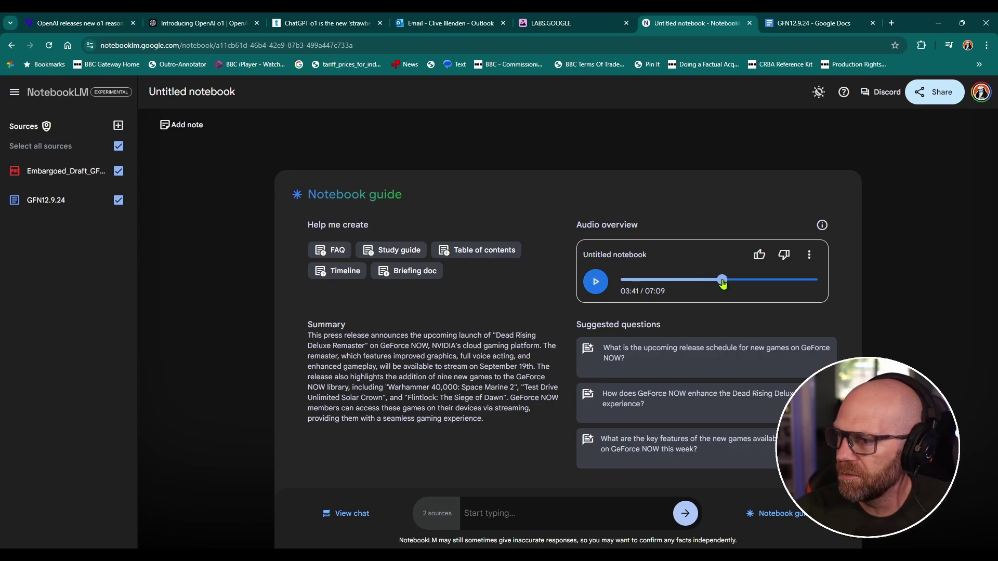
pyautogui.click(601, 285)
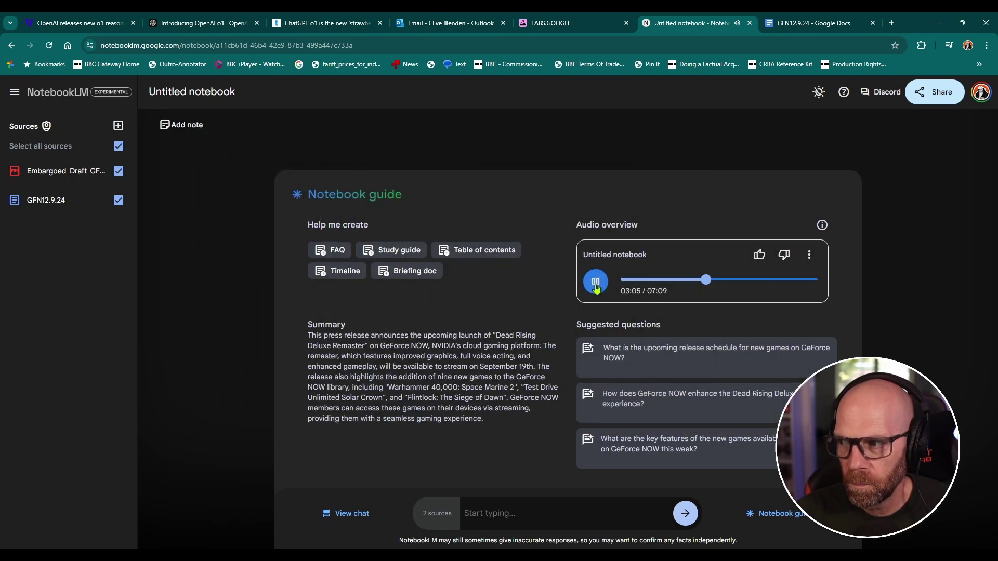
pyautogui.click(596, 283)
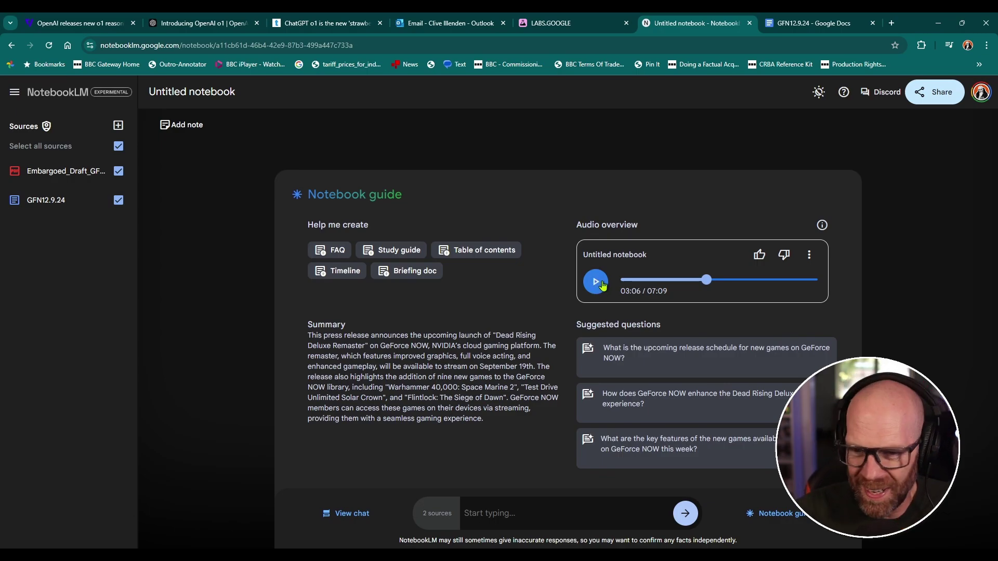
pyautogui.click(601, 283)
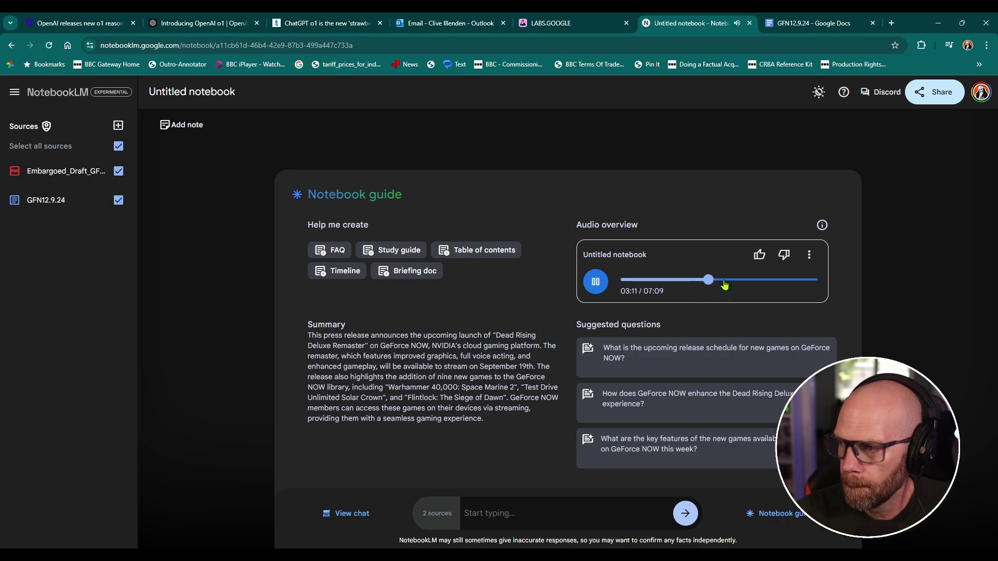
pyautogui.click(595, 286)
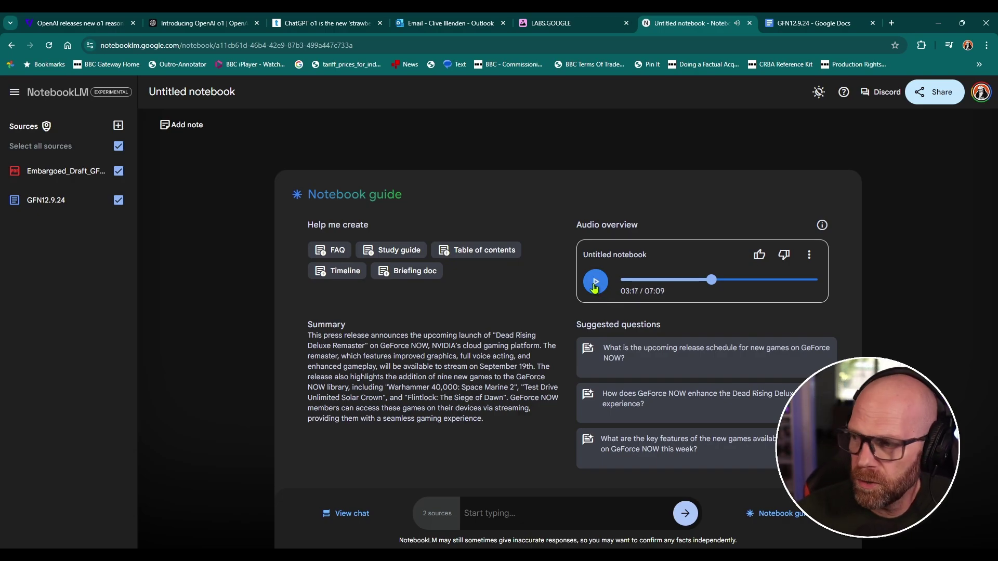
# Step: Skip to 04:51, play until 05:13, then resume playback
pyautogui.click(754, 280)
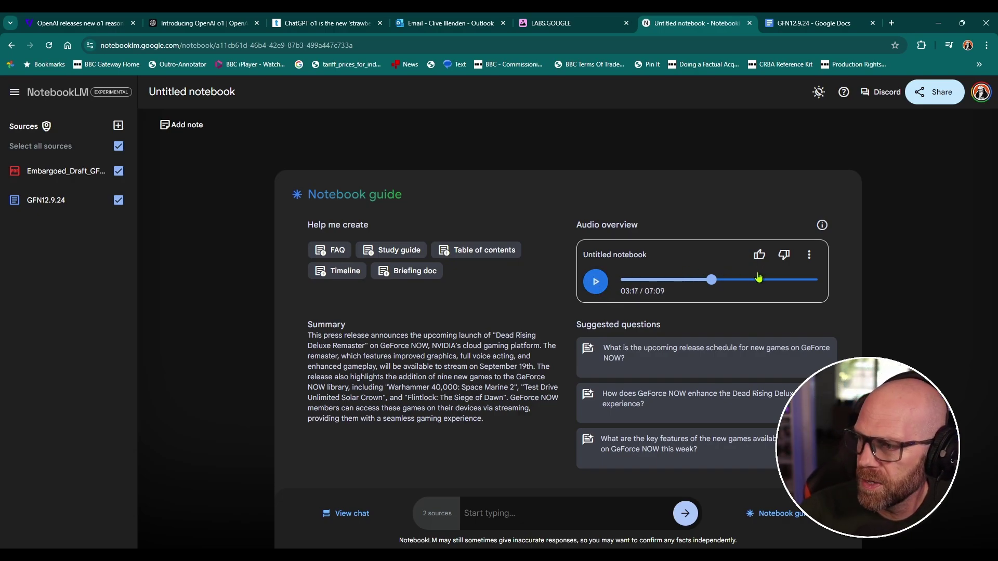
pyautogui.click(596, 283)
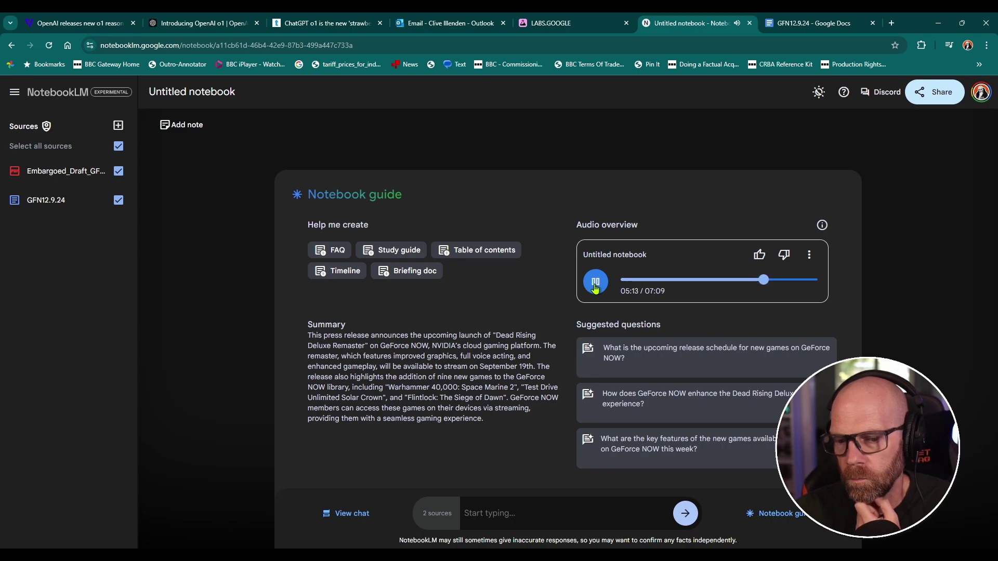
pyautogui.click(596, 285)
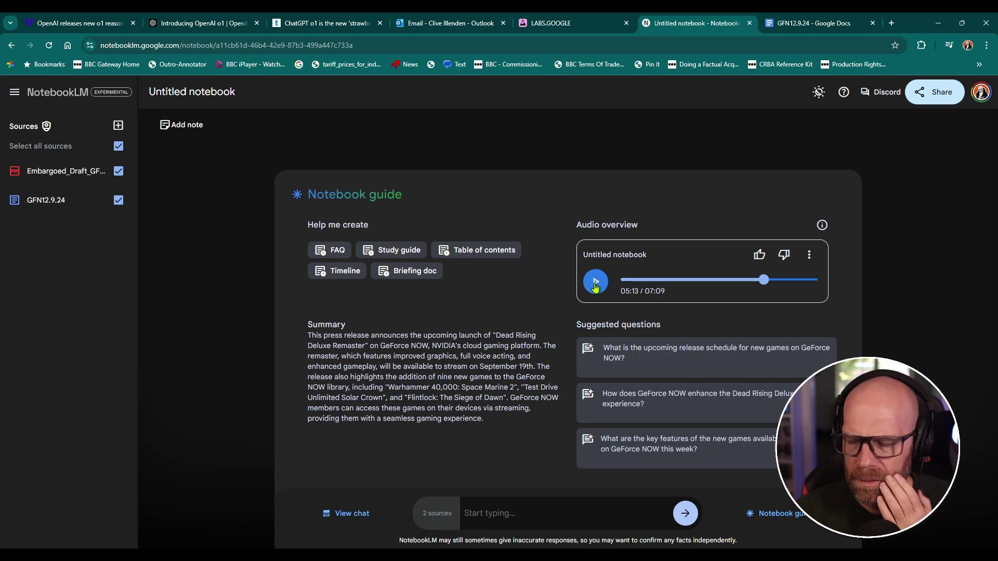
pyautogui.click(595, 285)
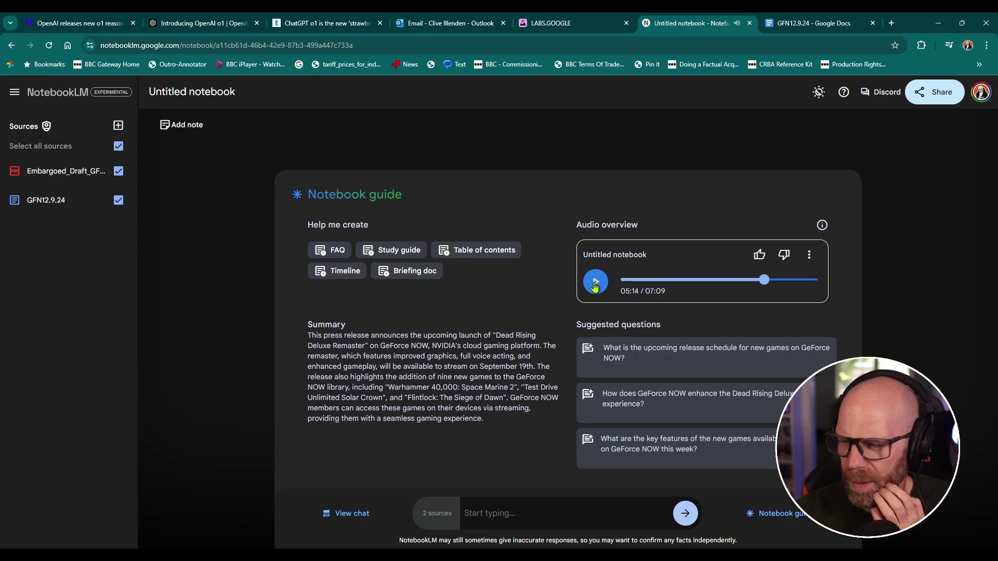
# Step: Let the audio overview play on from 05:14 and pause it at 05:50
pyautogui.click(596, 286)
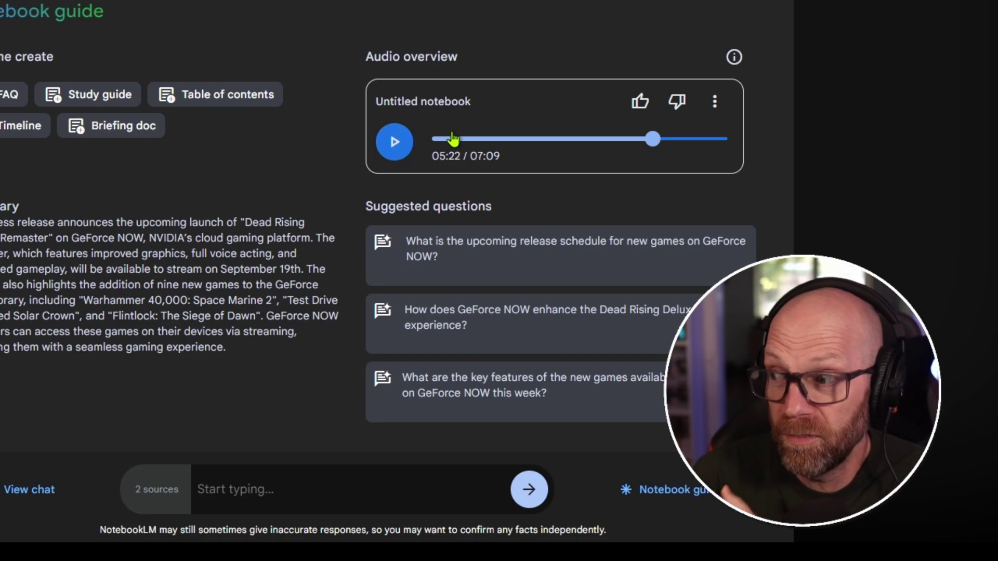
pyautogui.click(393, 142)
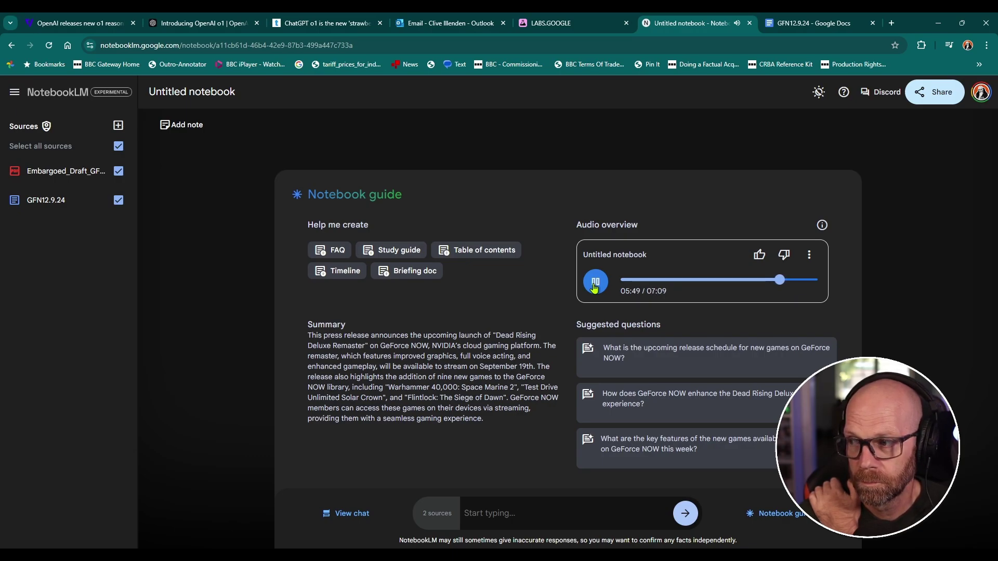
pyautogui.click(596, 283)
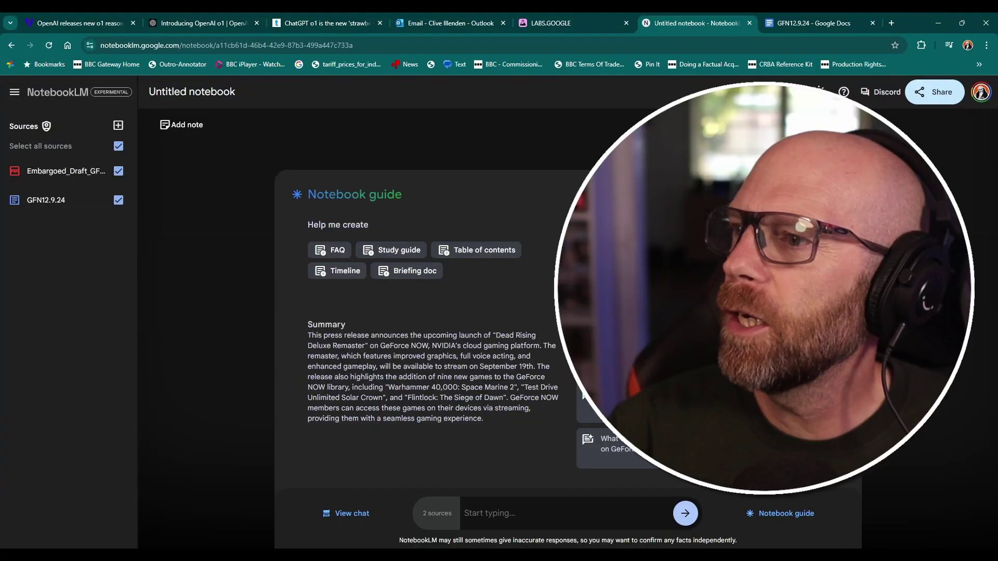
# Step: Switch from NotebookLM to the LABS.GOOGLE browser tab
pyautogui.click(552, 26)
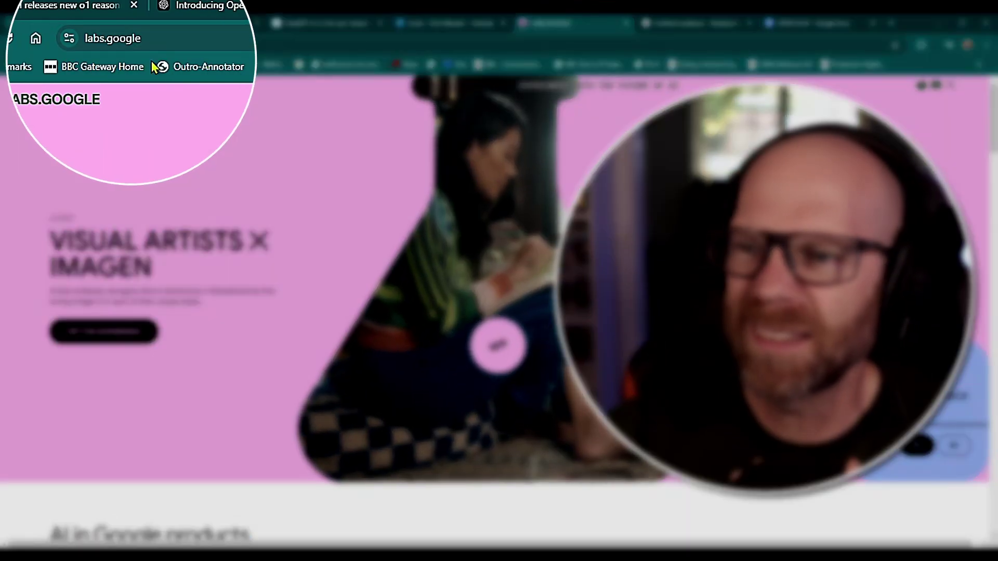